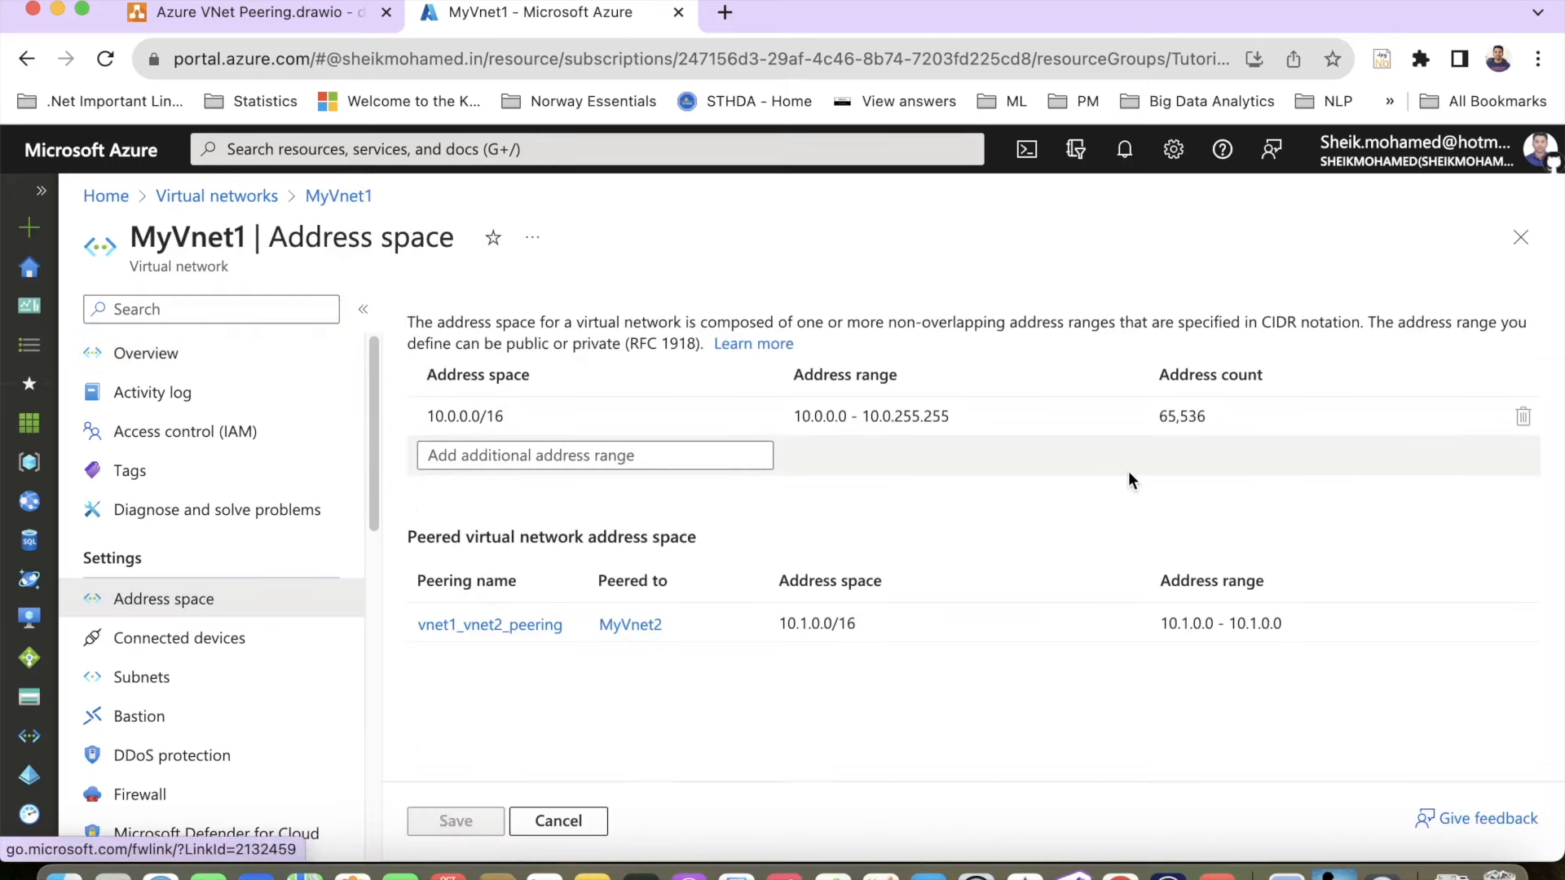
Review the subnets of the MyVnet1 virtual network, followed by those of MyVnet2
left_click(278, 684)
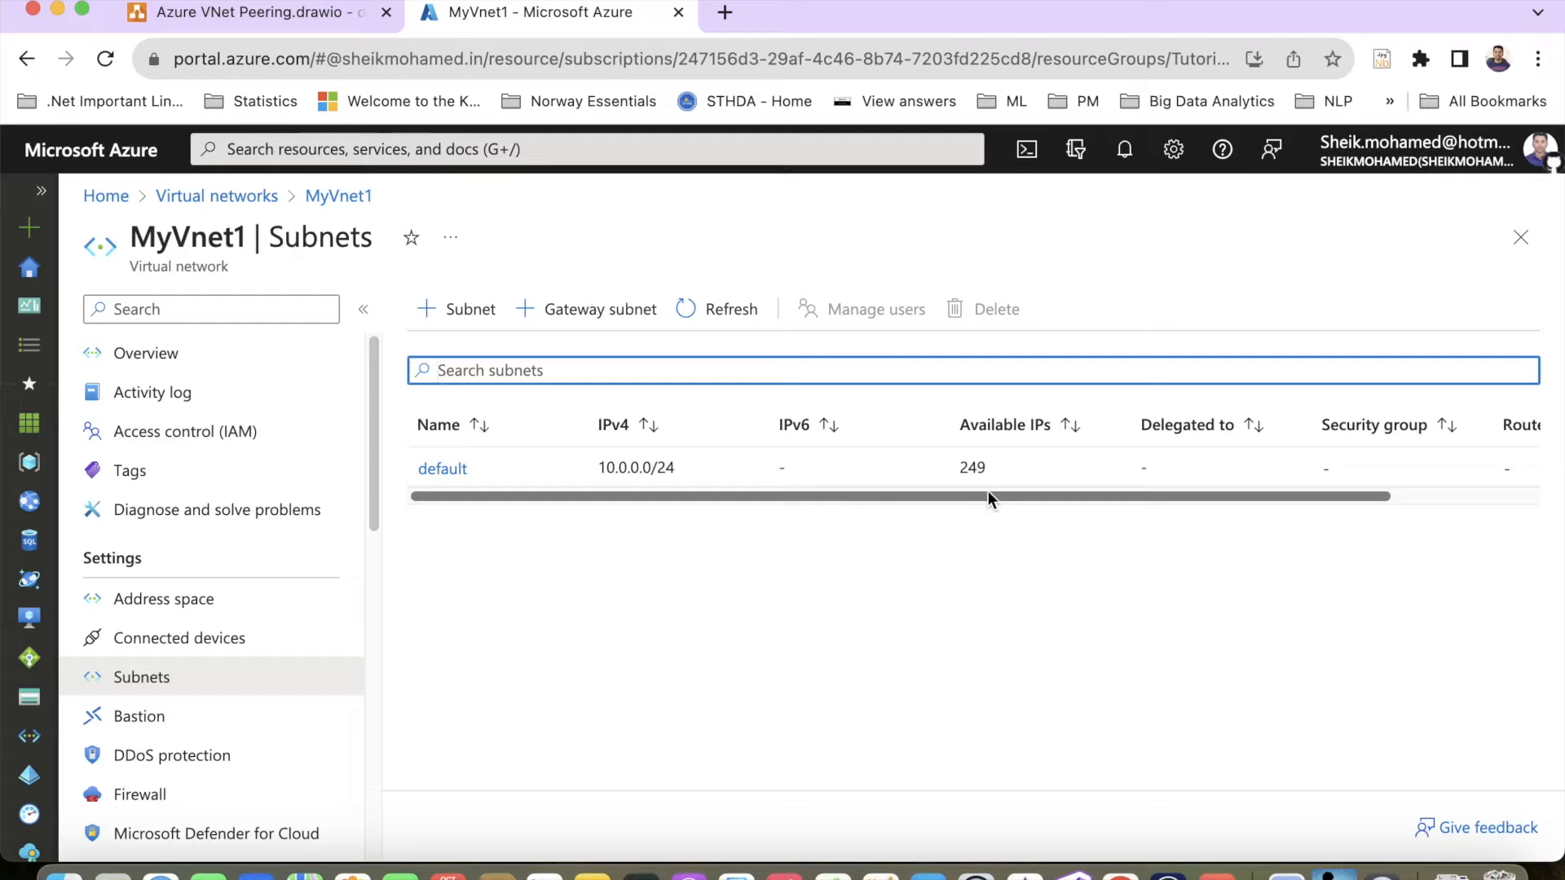
left_click(242, 203)
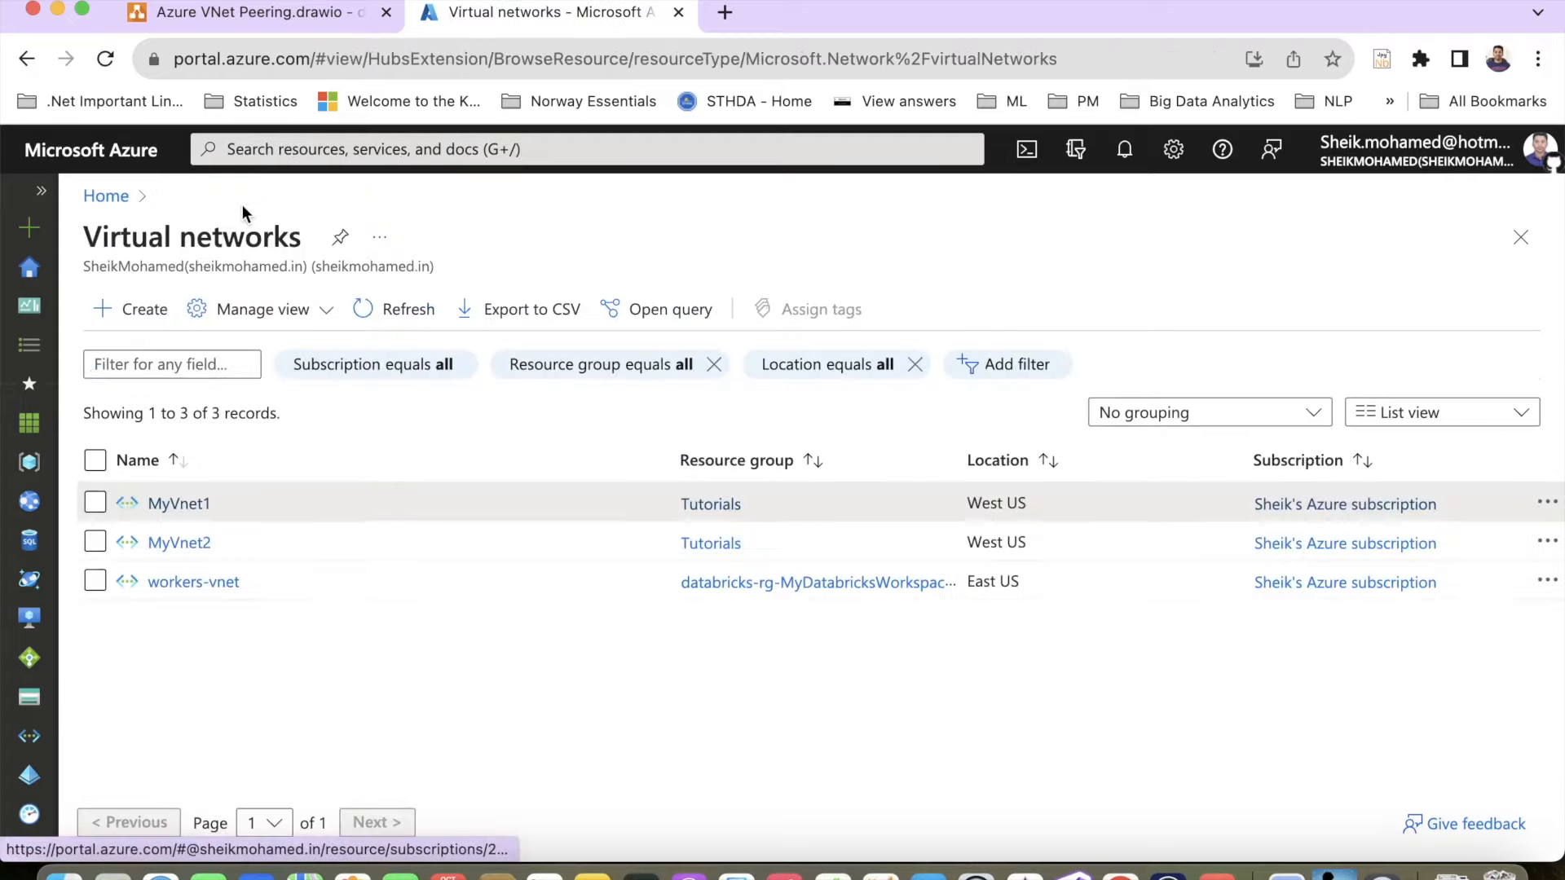
left_click(163, 542)
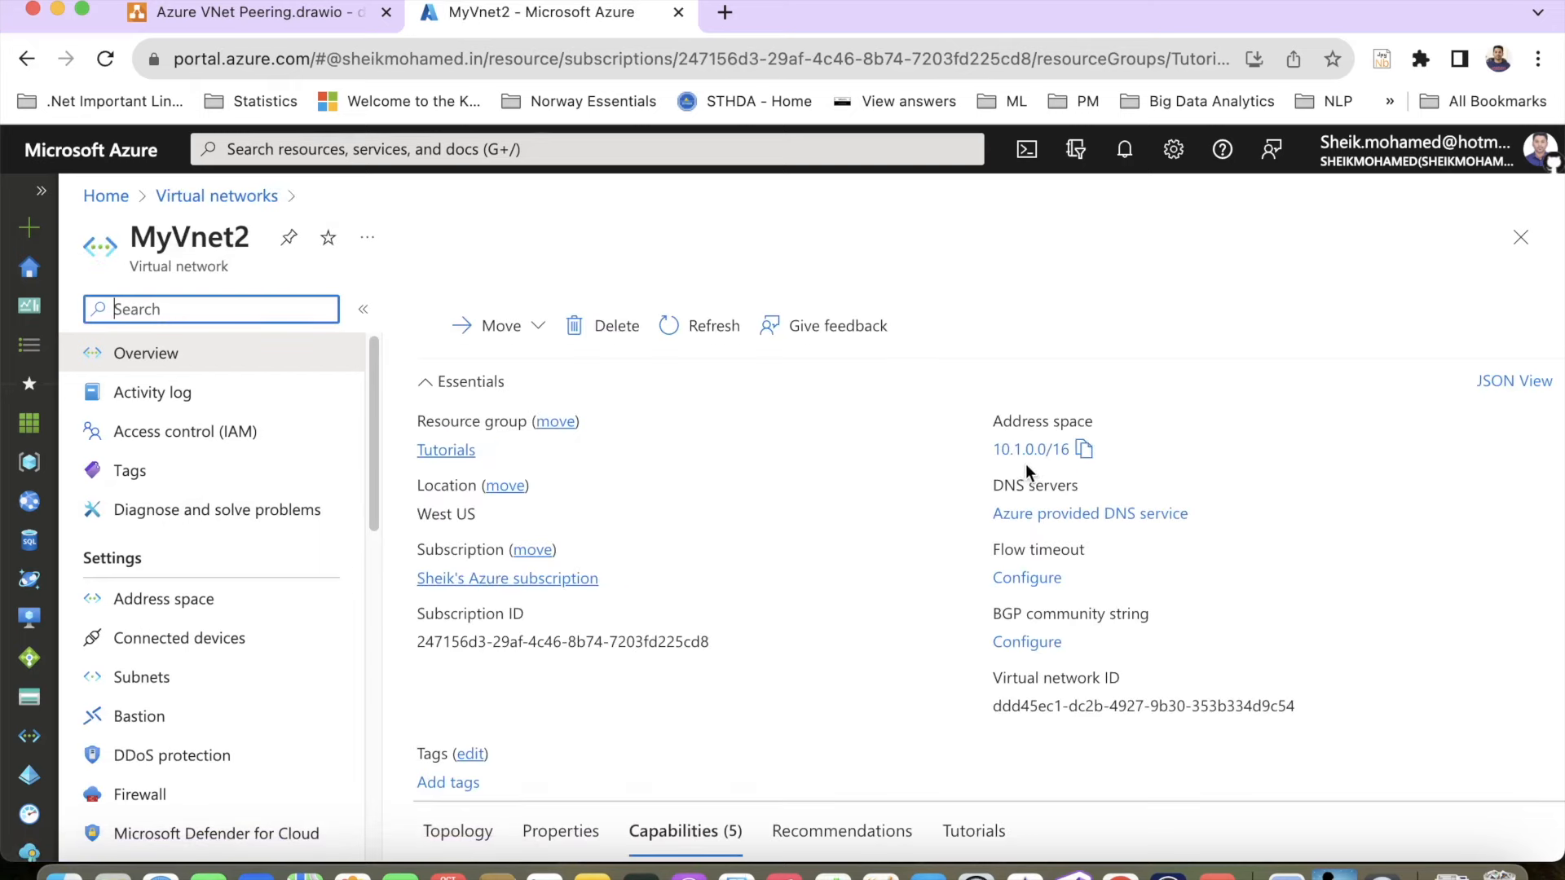
left_click(279, 689)
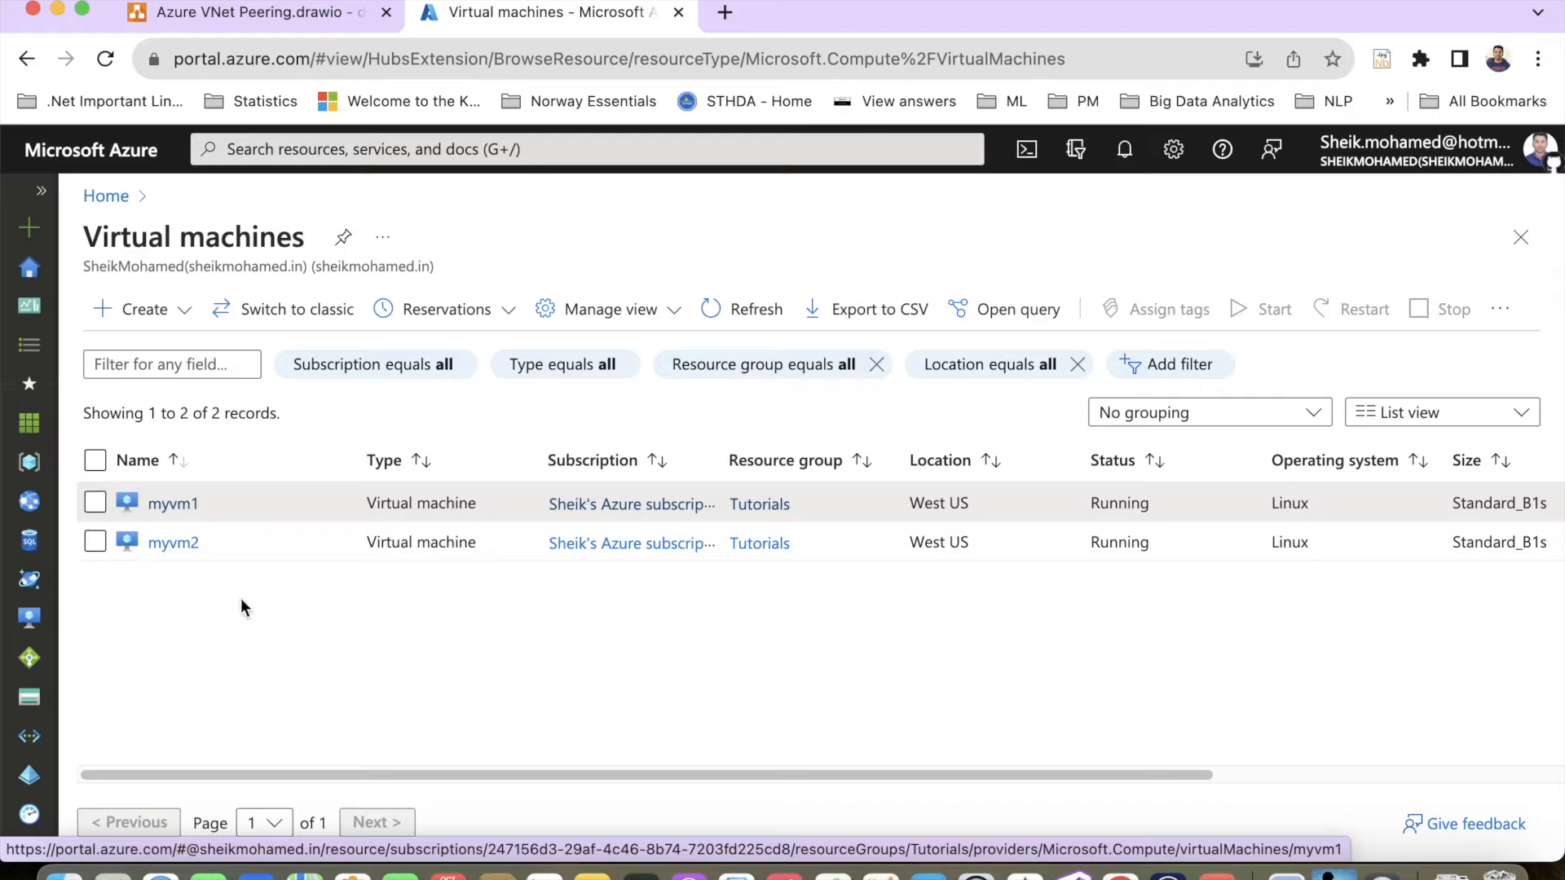
Open the virtual machine myvm1 and examine its networking settings, including private IP, virtual network and inbound port rules
left_click(172, 504)
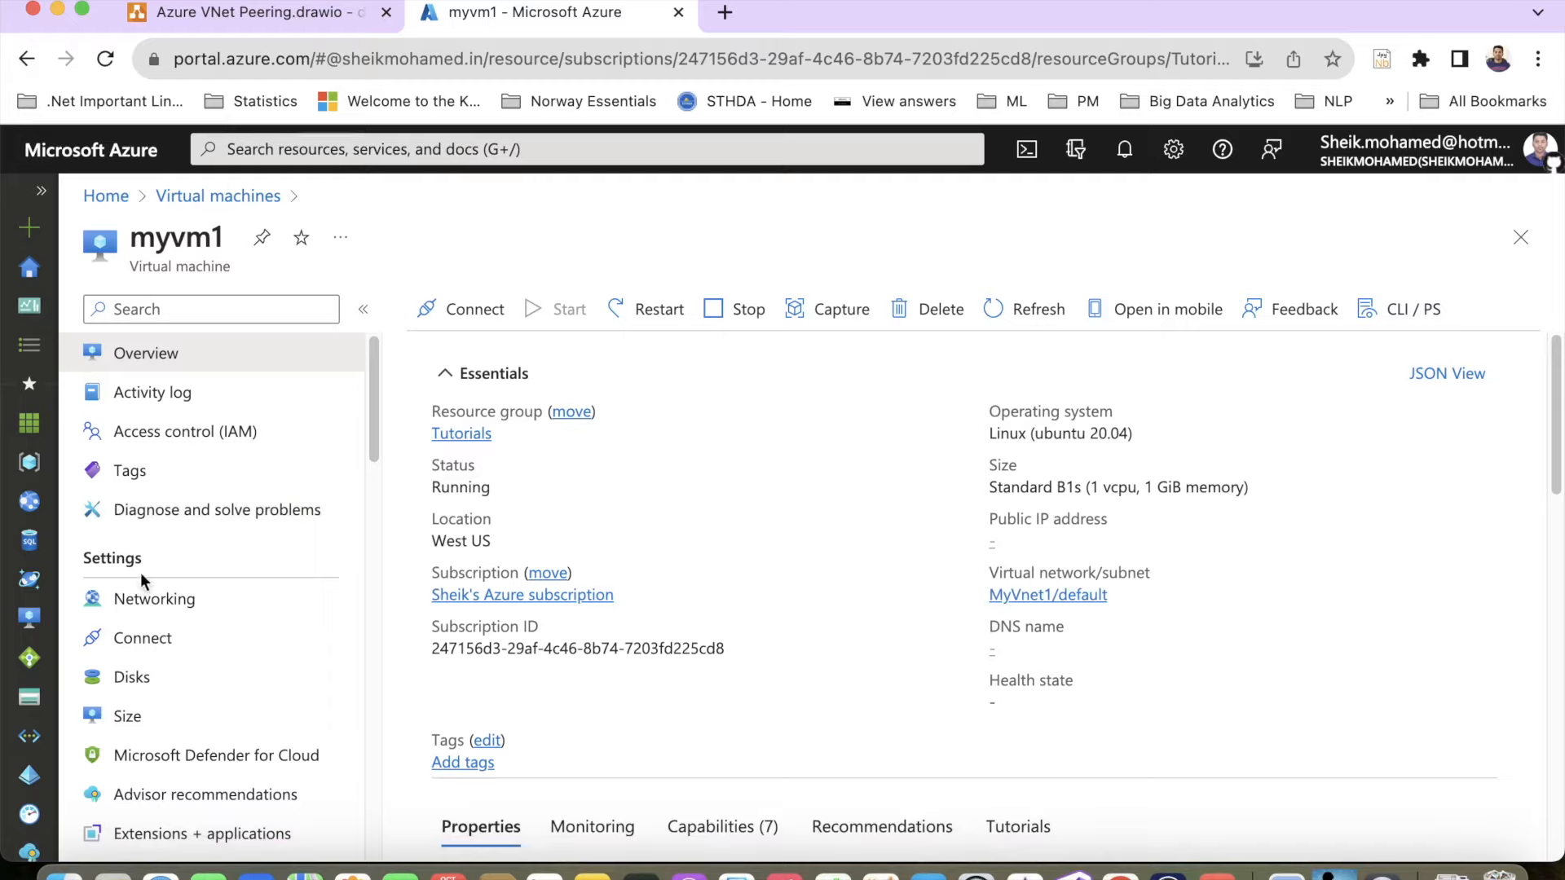
left_click(148, 603)
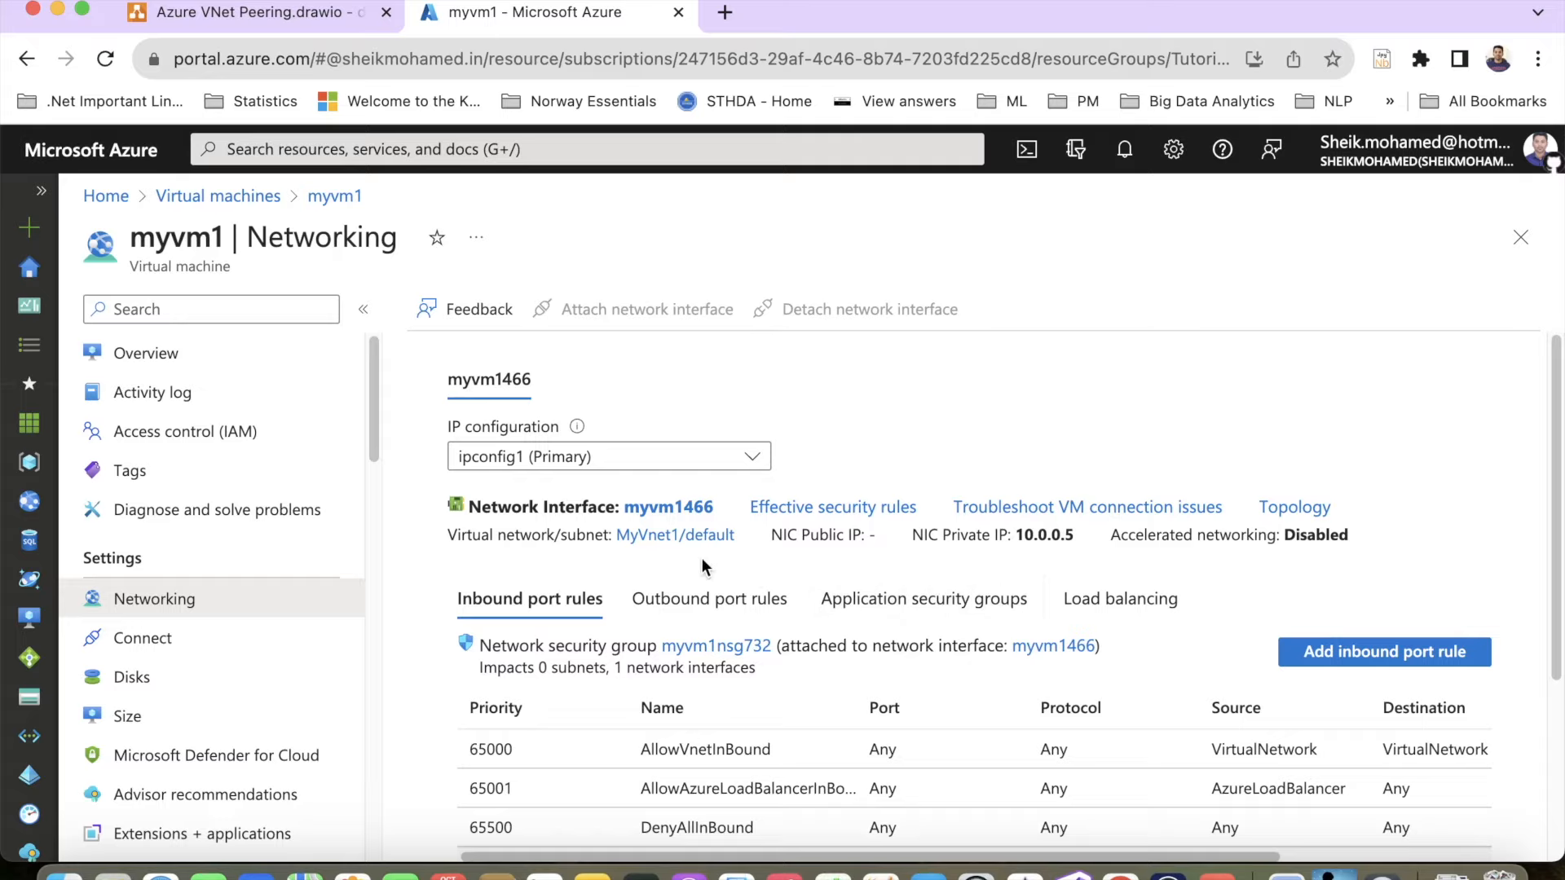
scroll(703, 559, "down", 1)
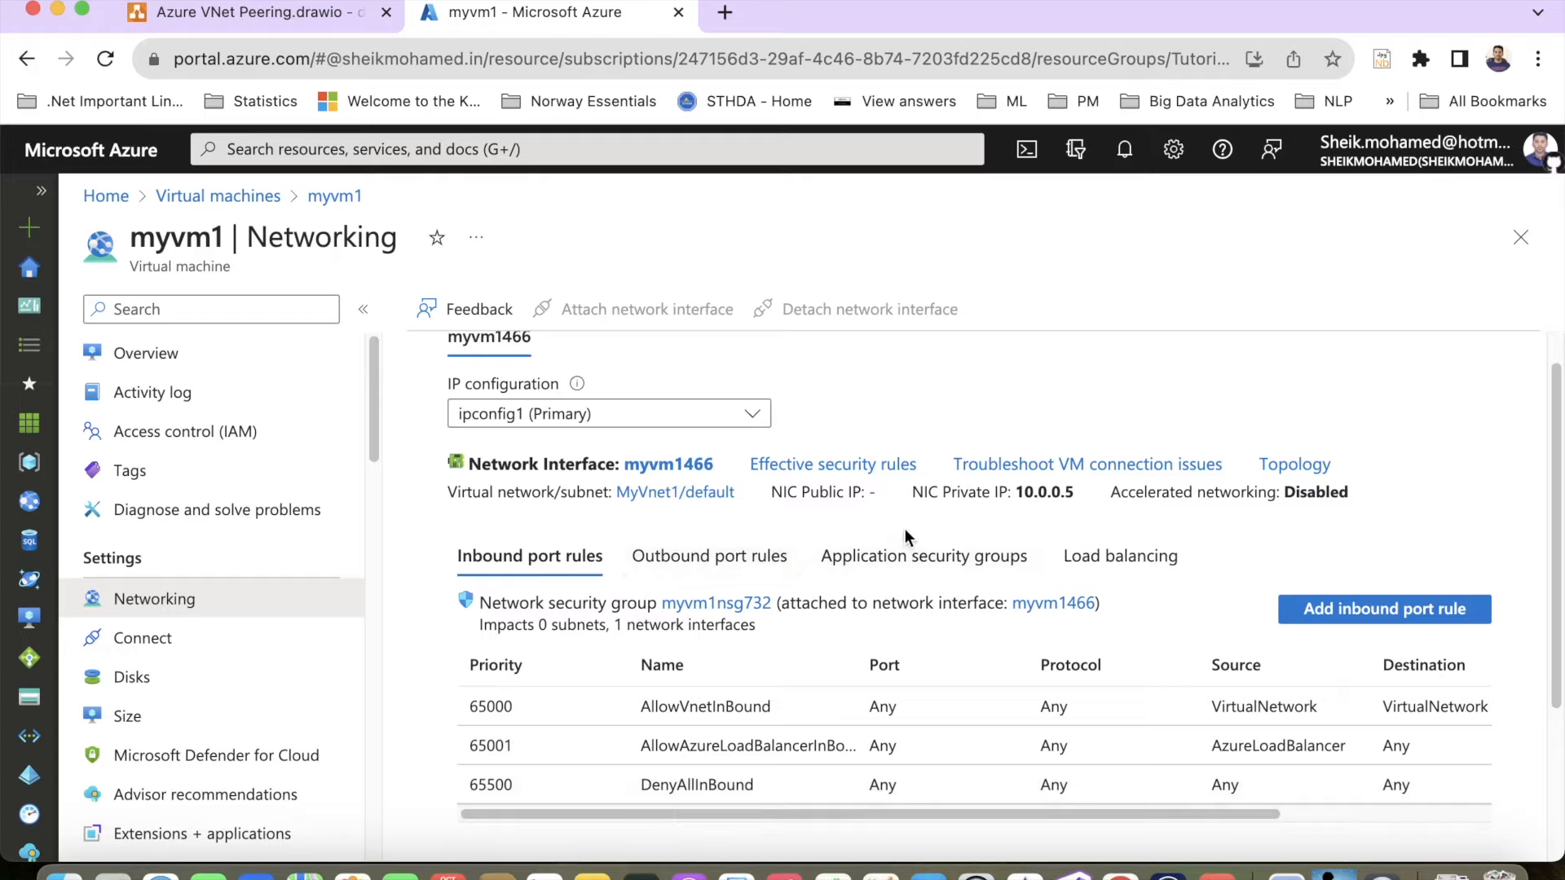
Open the virtual machine myvm2 from the virtual machines list and examine its networking settings
left_click(236, 197)
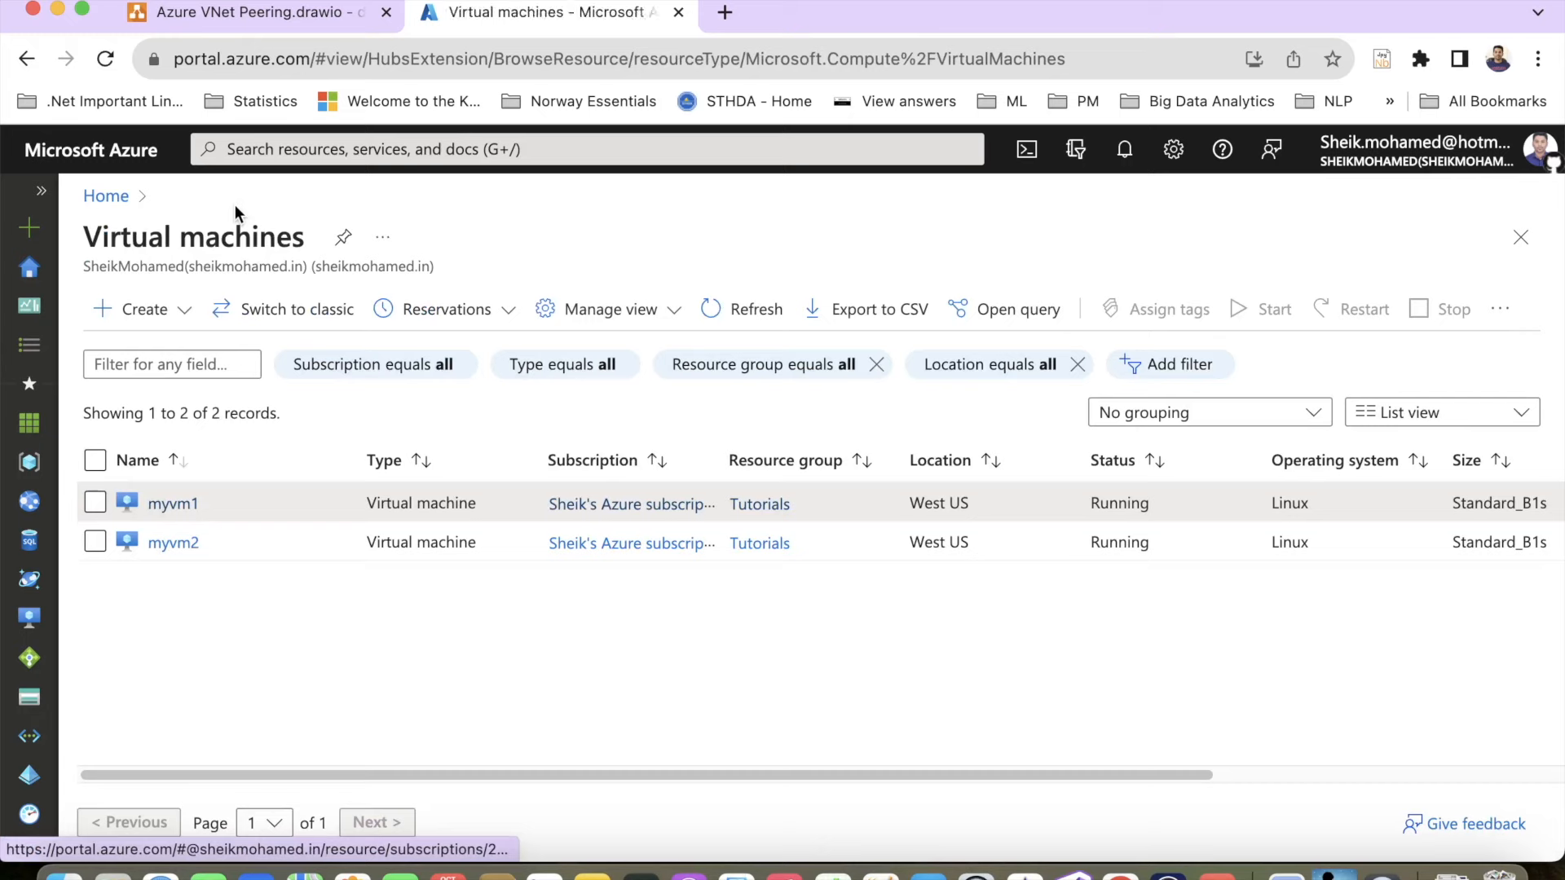
left_click(174, 544)
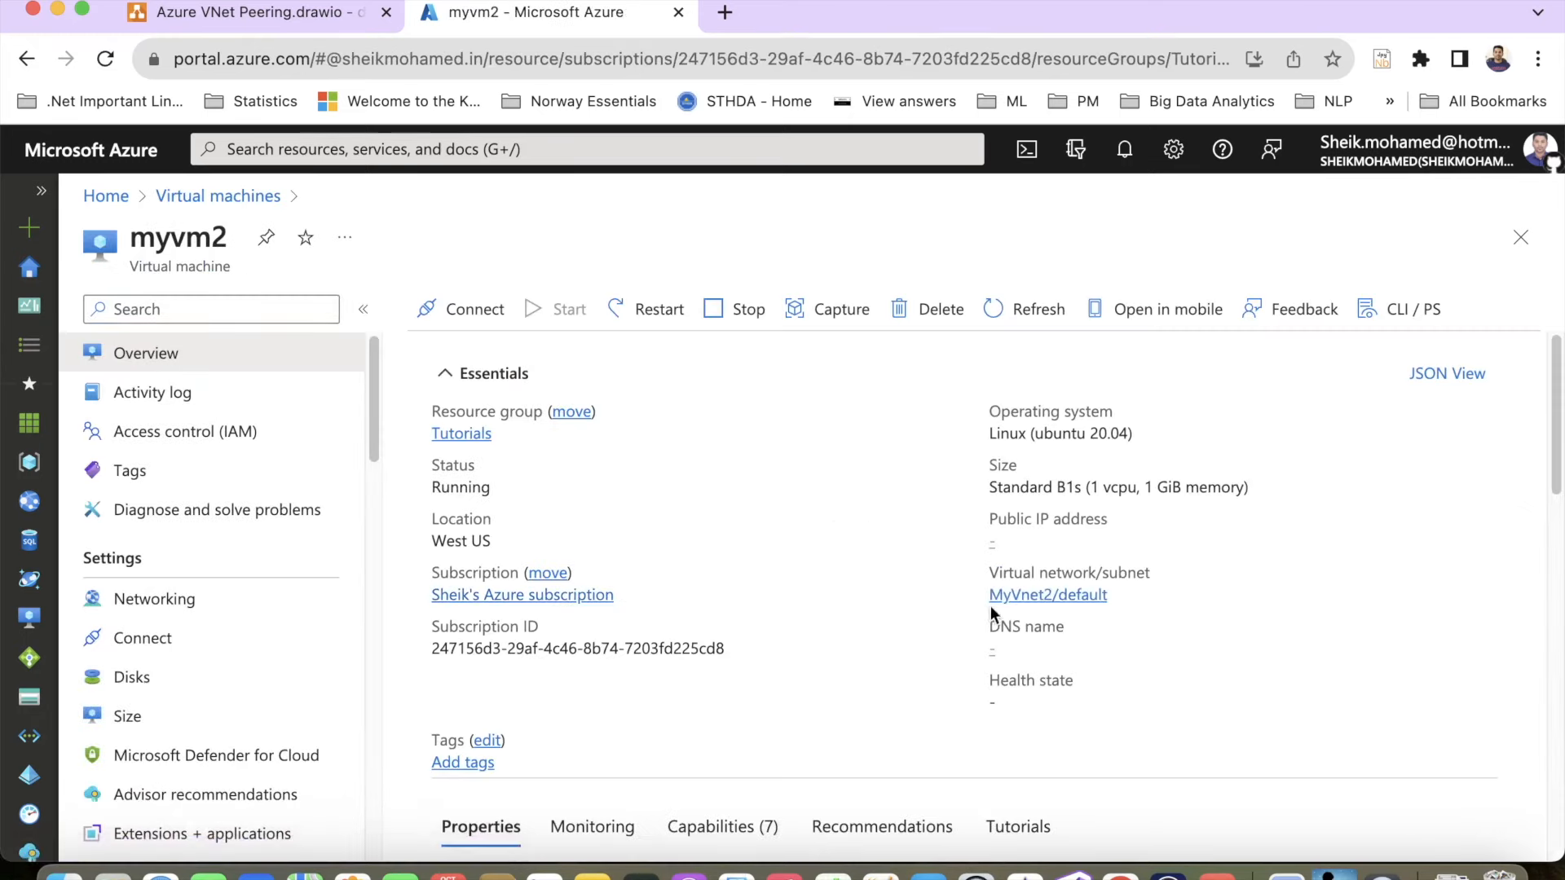
left_click(291, 599)
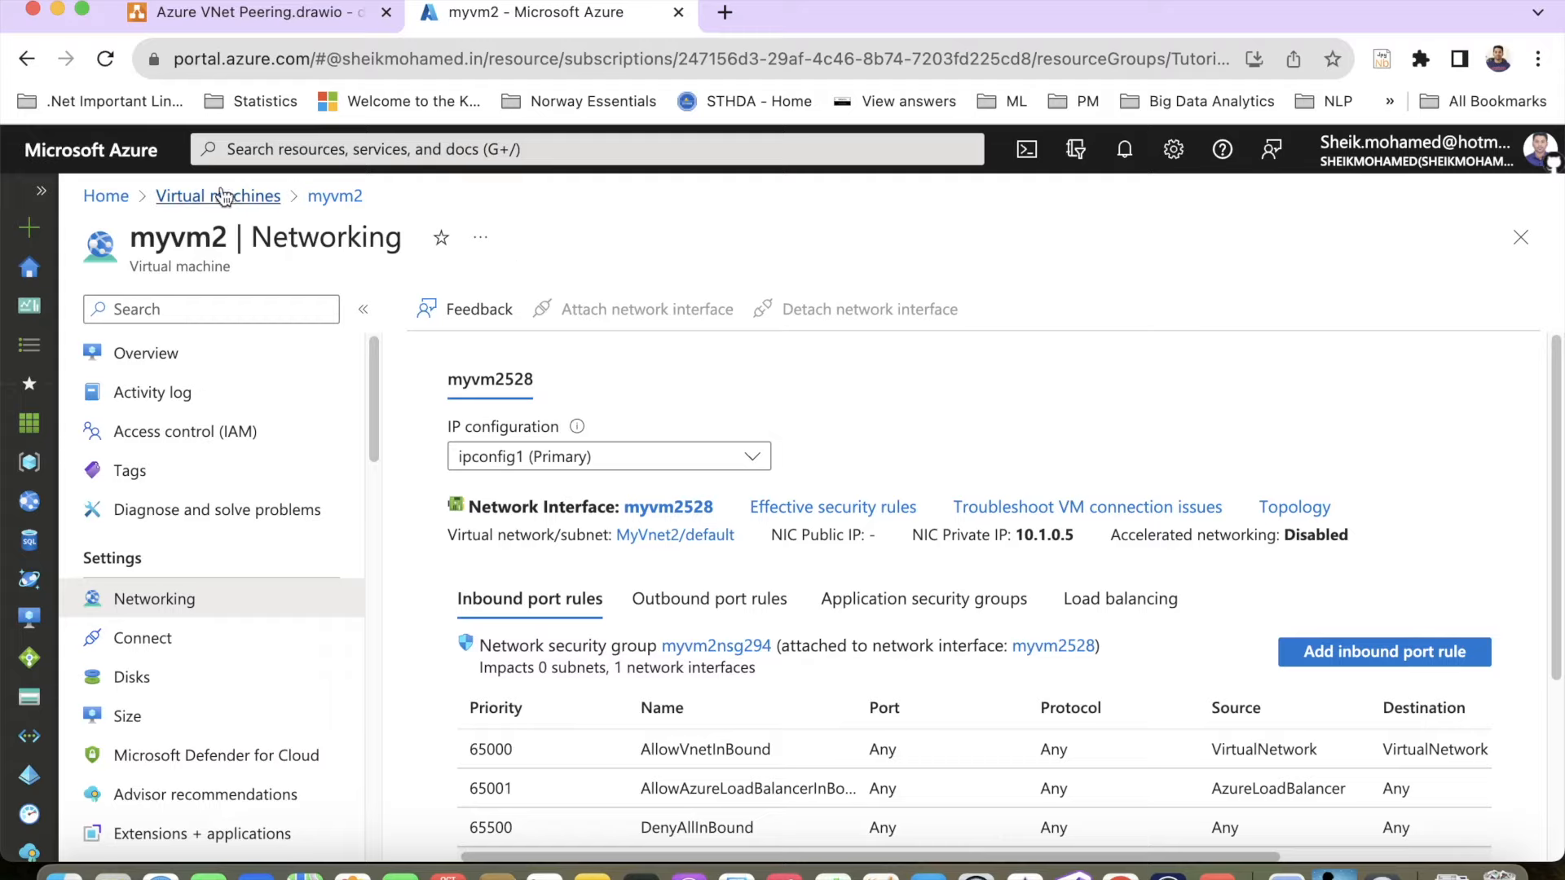
Go from the portal home to the virtual network MyVnet1 and display its peerings
left_click(107, 195)
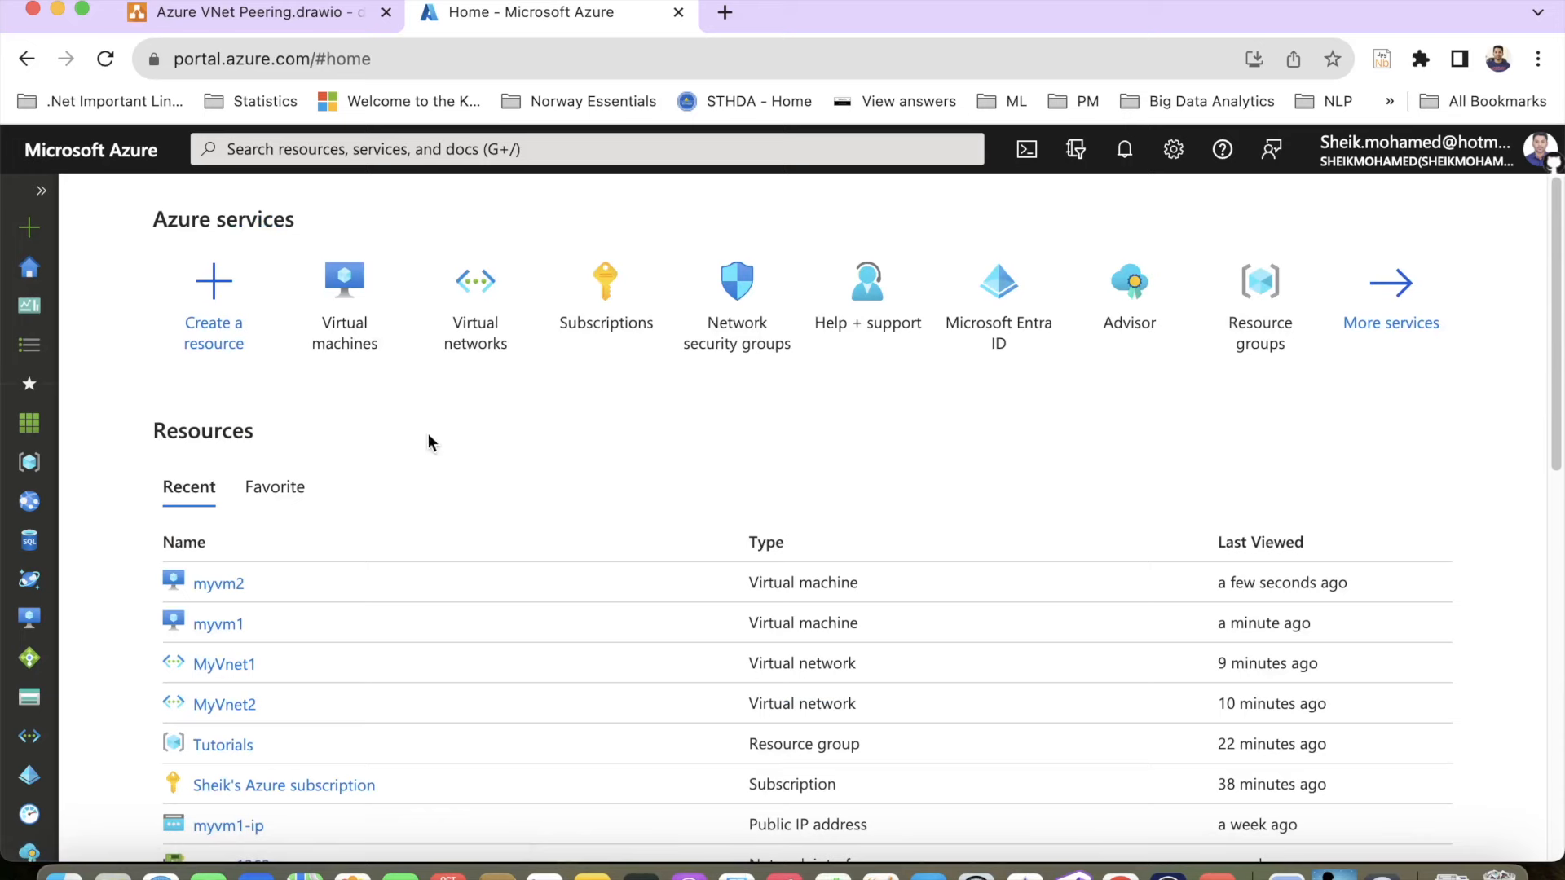
left_click(449, 343)
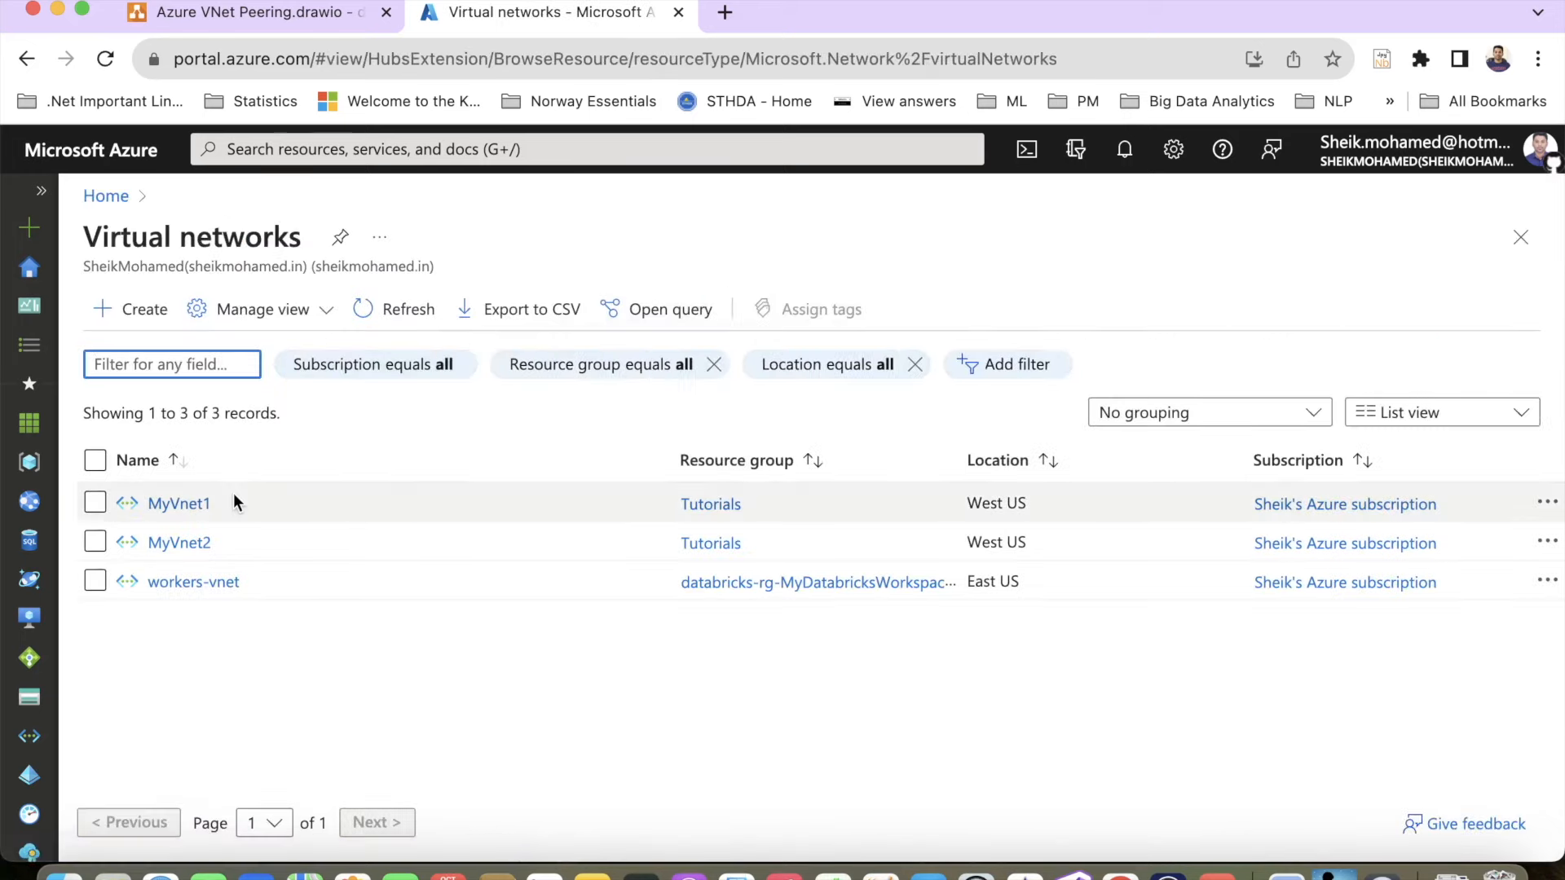
left_click(179, 503)
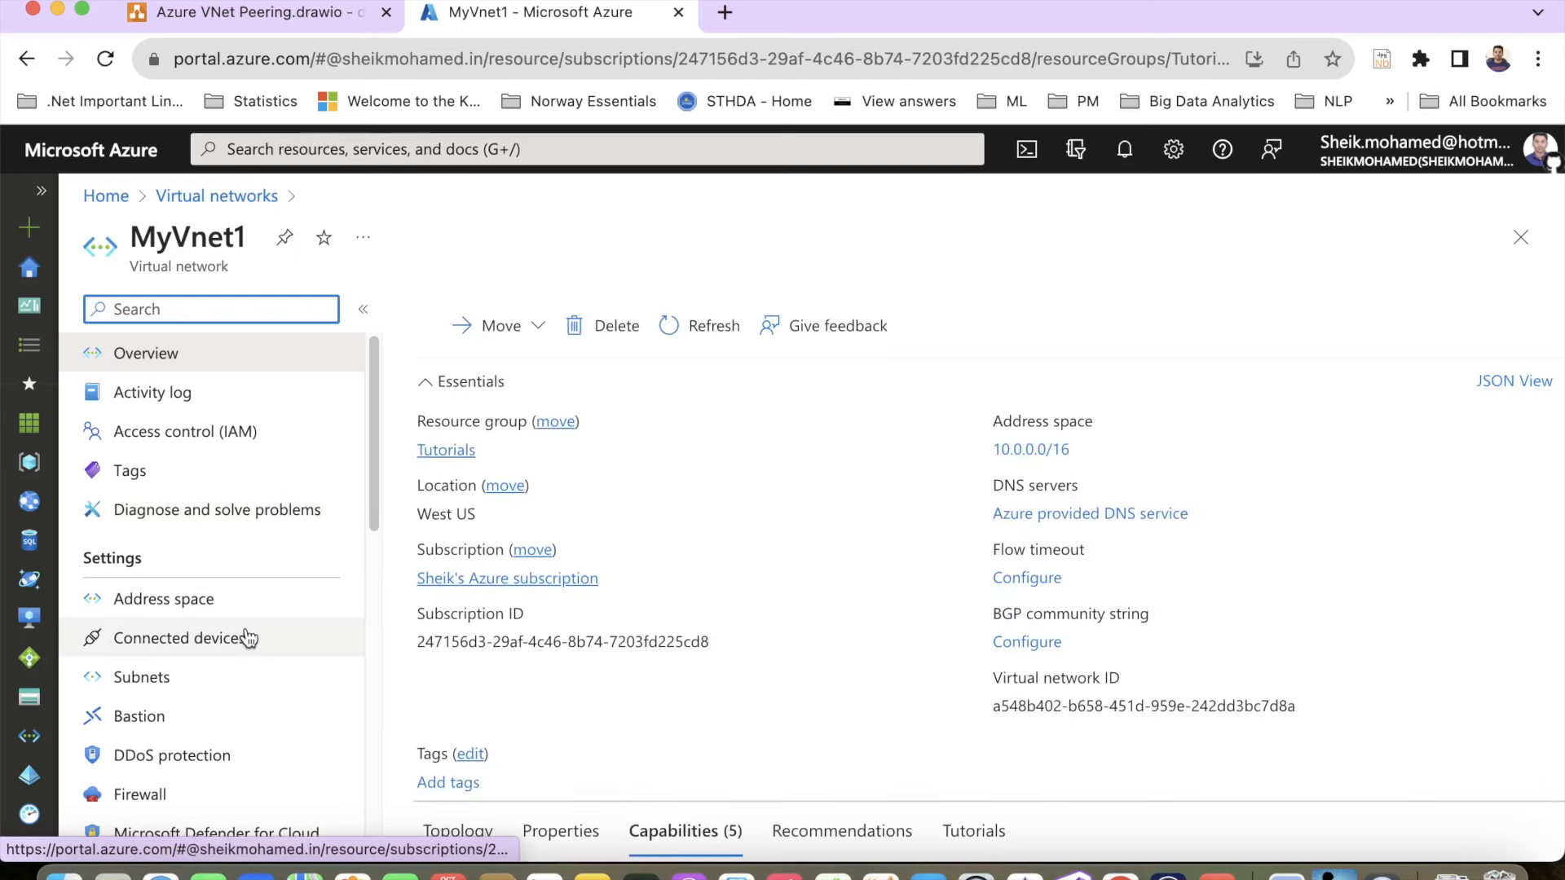
scroll(248, 636, "down", 2)
scroll(249, 636, "down", 5)
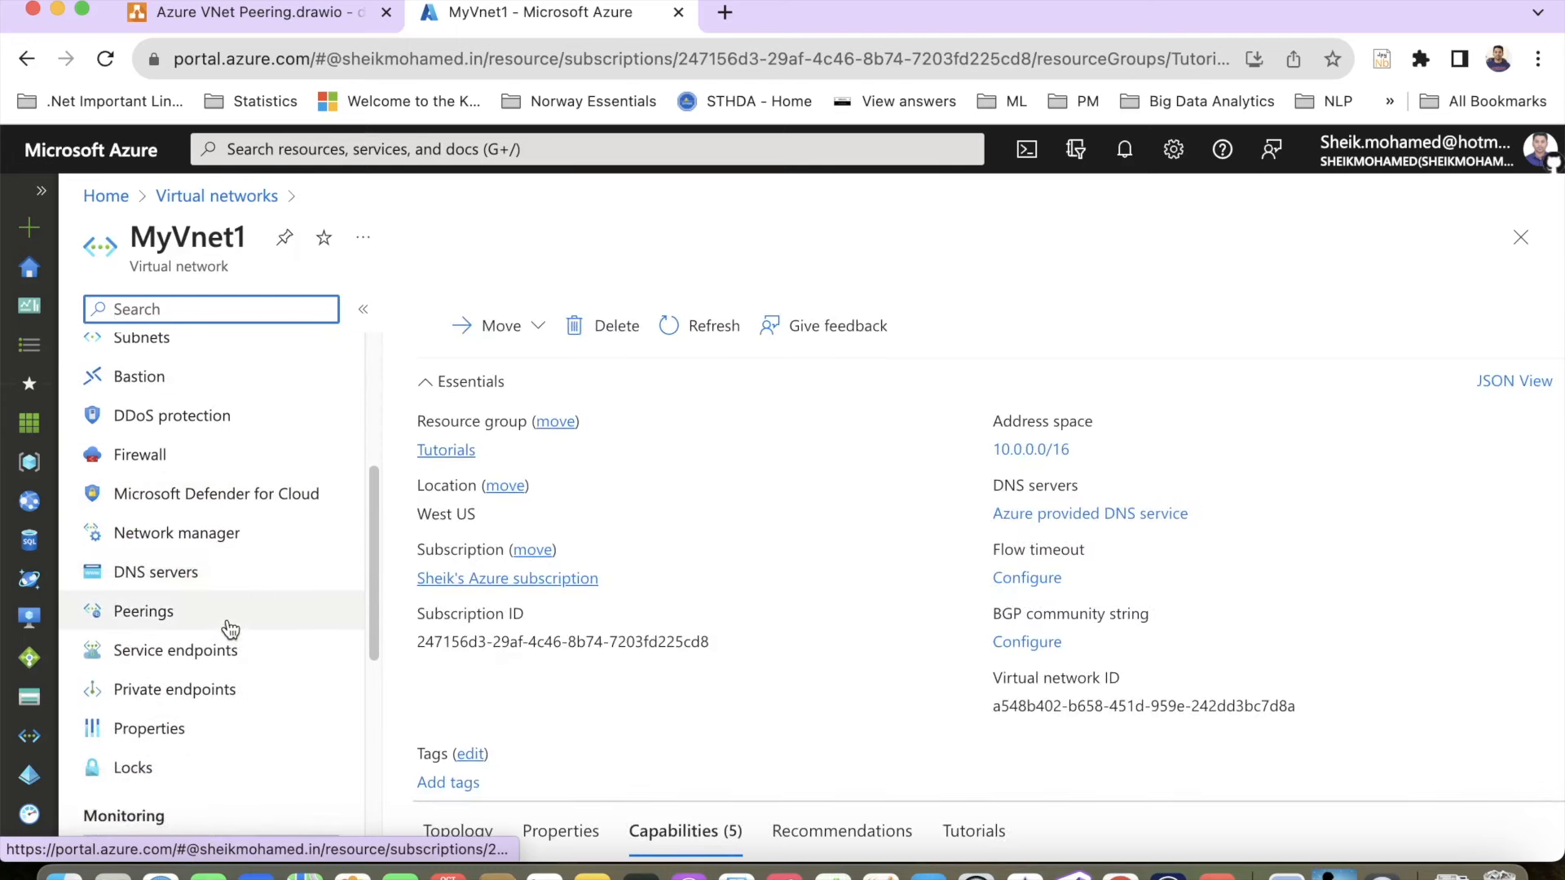
left_click(231, 628)
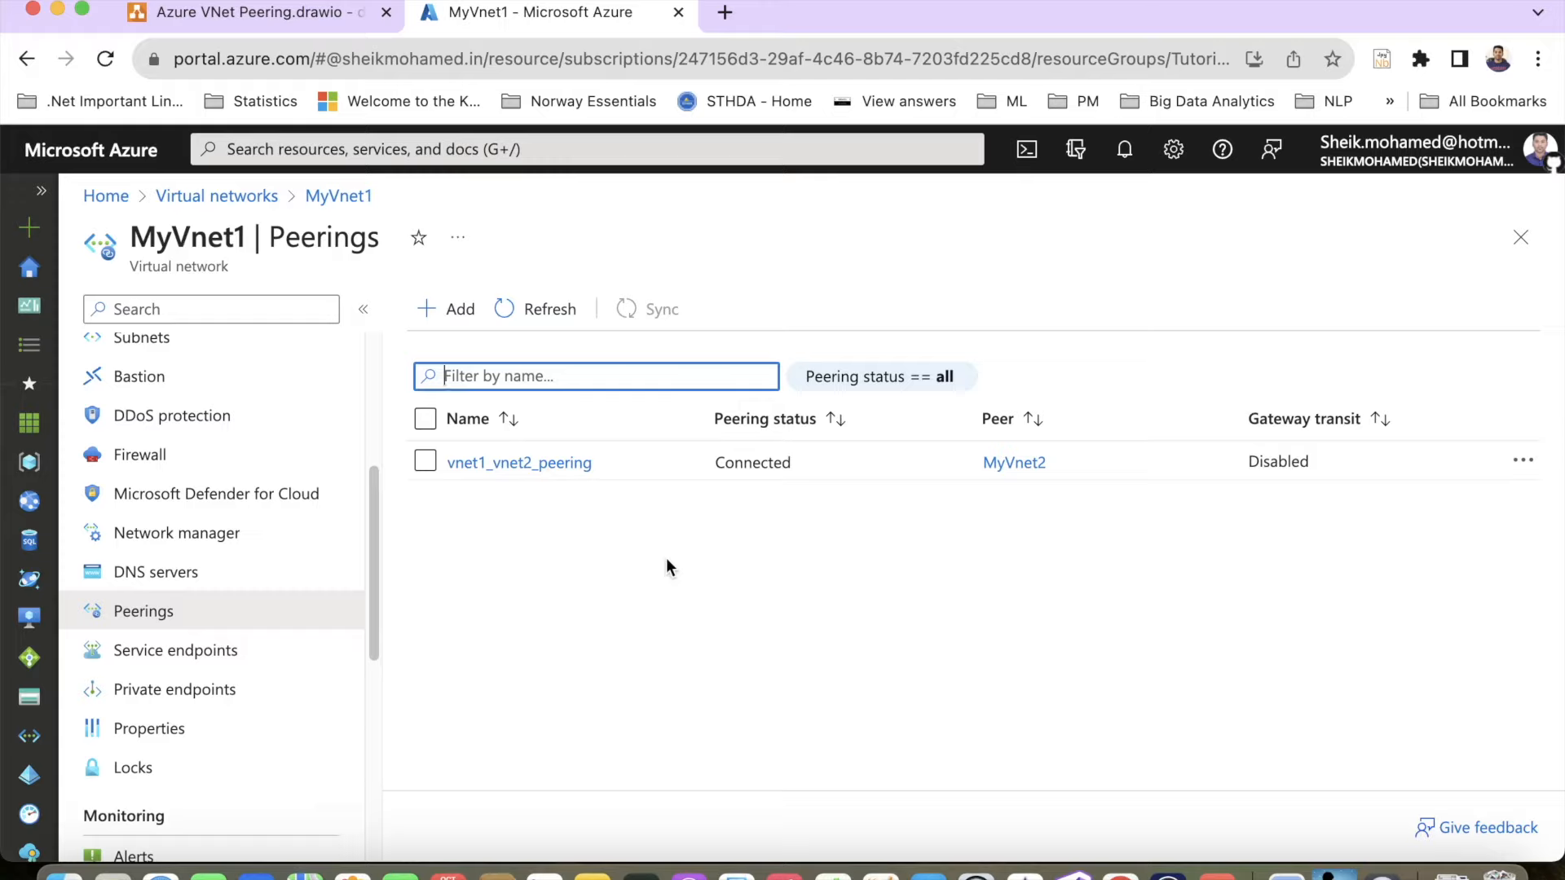
Examine the settings of vnet1_vnet2_peering, including its status, traffic options and remote address space, and leave the page
left_click(560, 469)
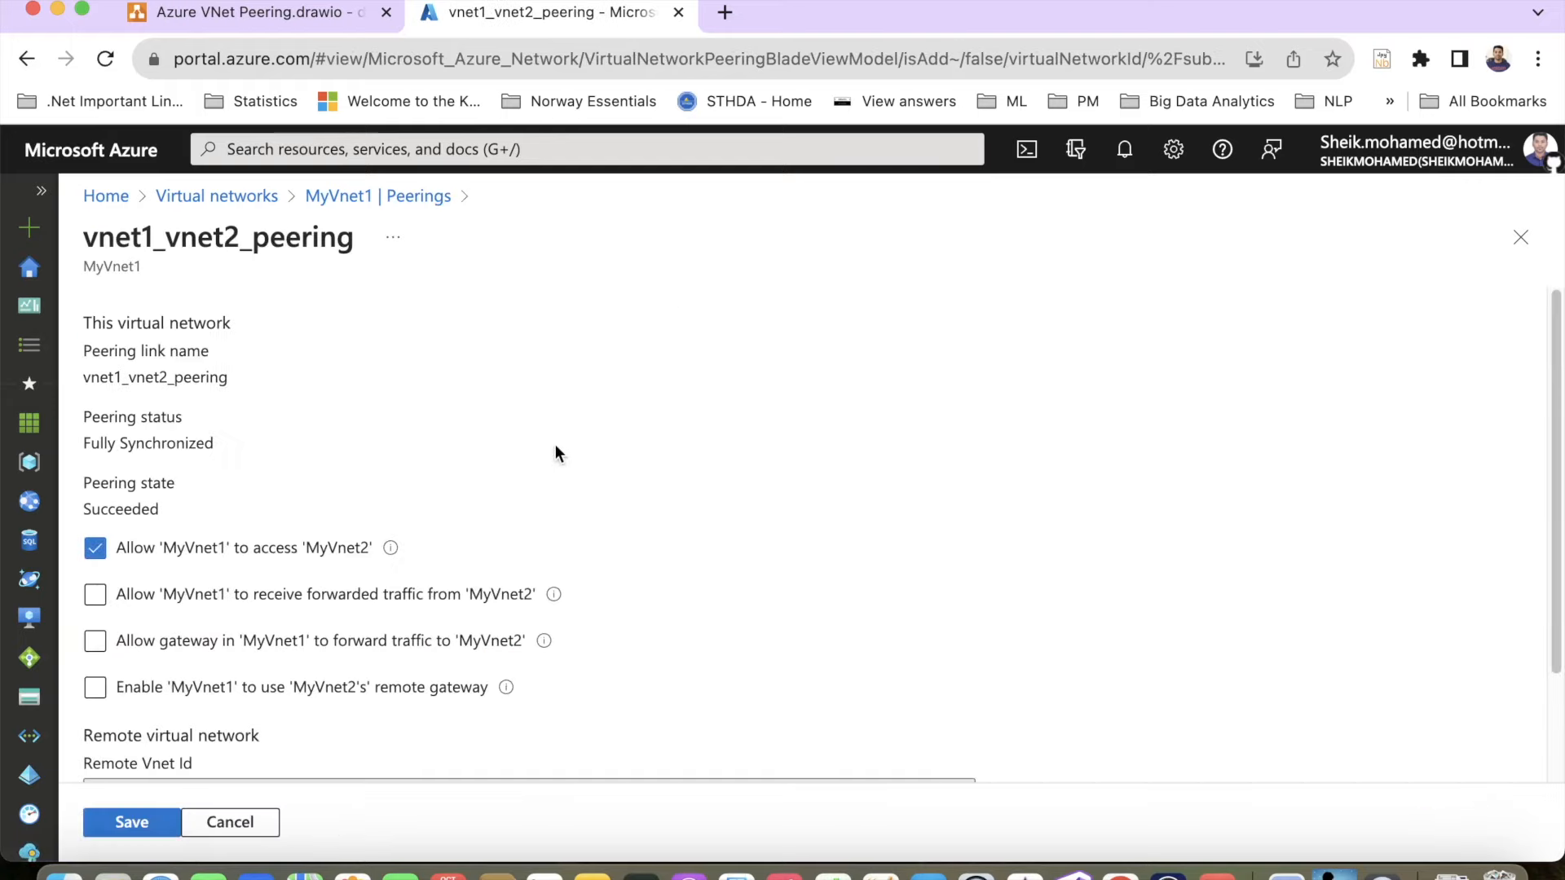
scroll(578, 372, "down", 1)
scroll(579, 373, "up", 1)
scroll(252, 463, "down", 1)
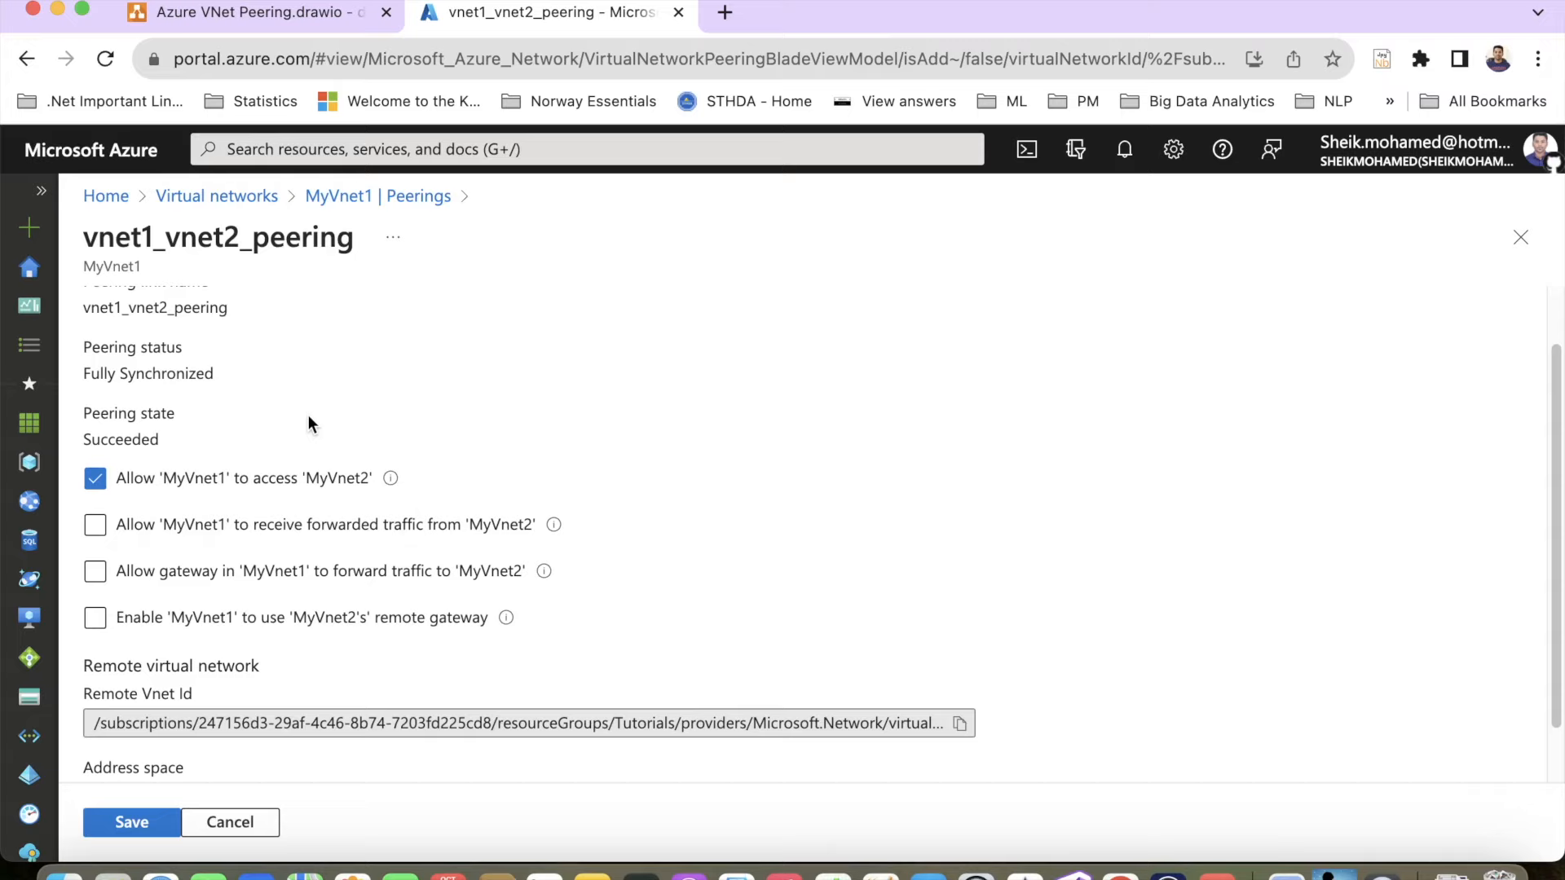
scroll(453, 488, "down", 1)
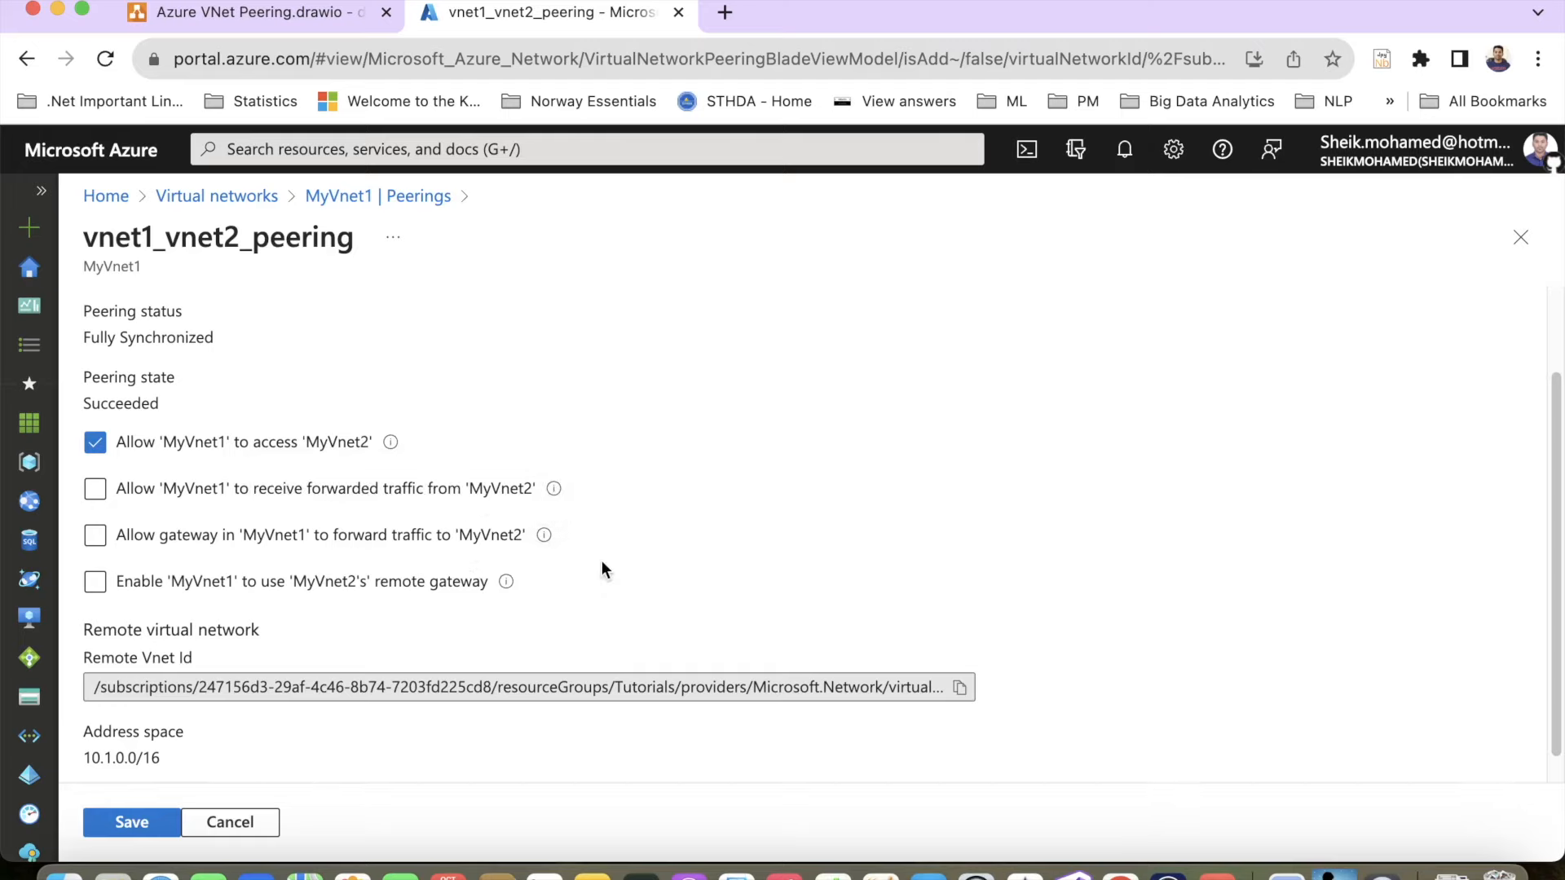
scroll(602, 568, "down", 1)
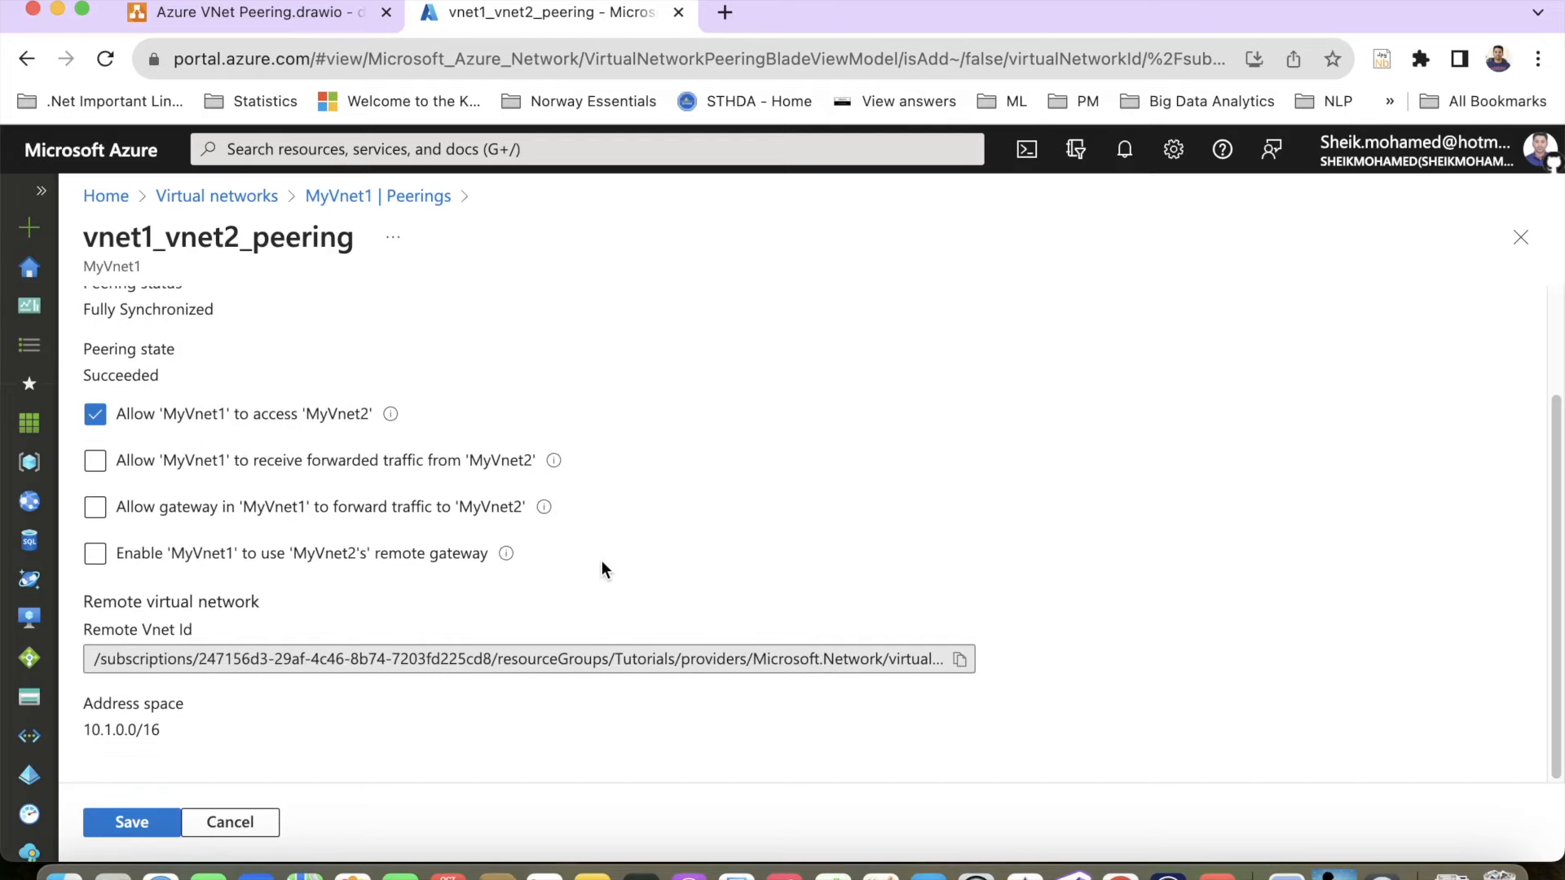
scroll(601, 561, "up", 5)
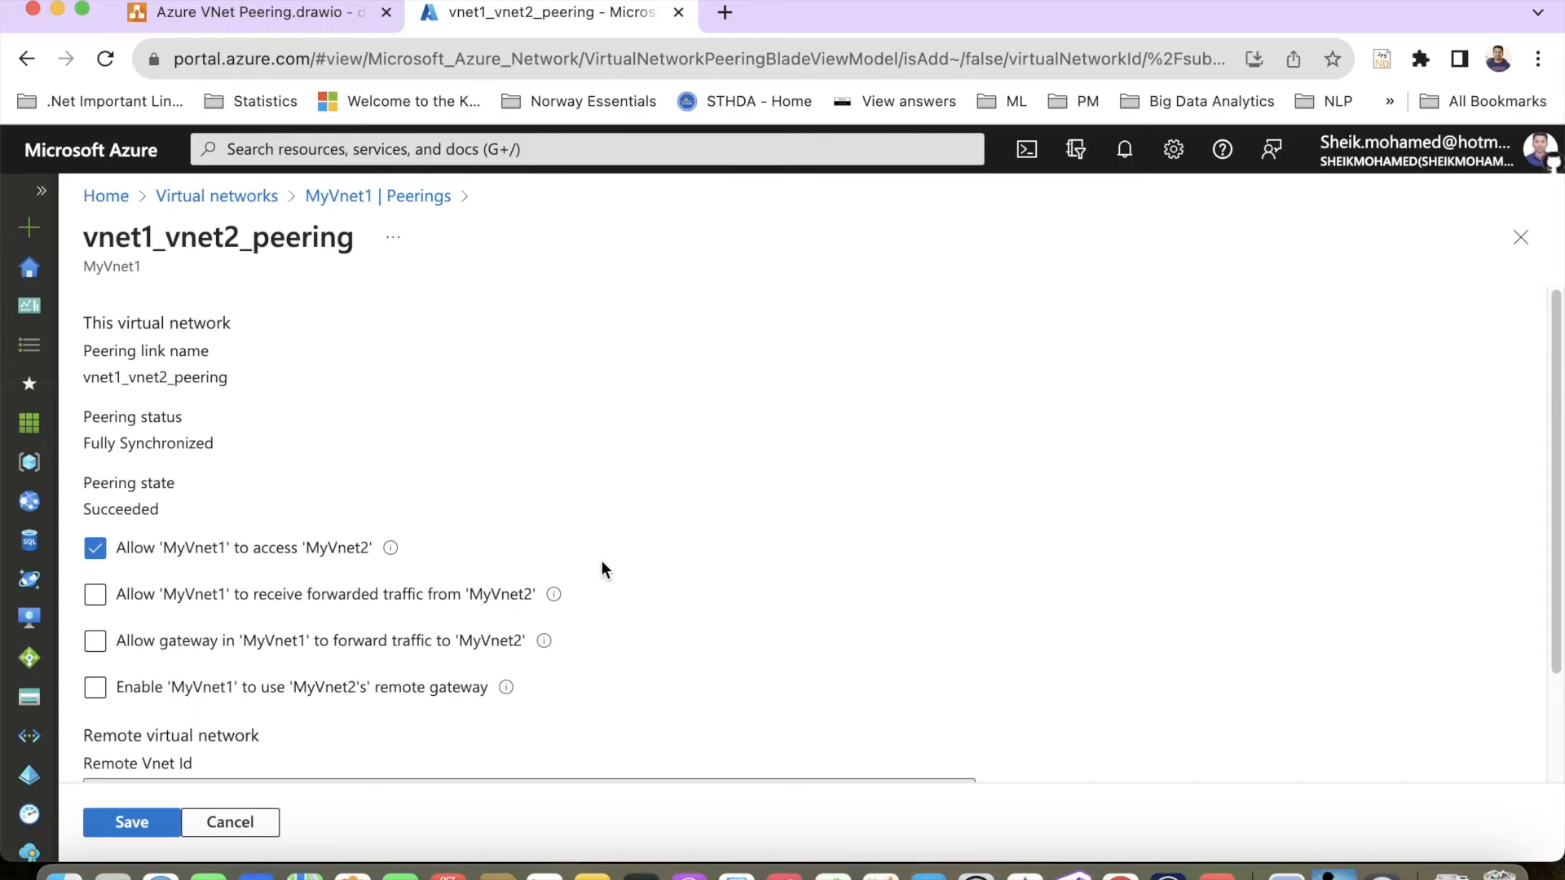
left_click(364, 199)
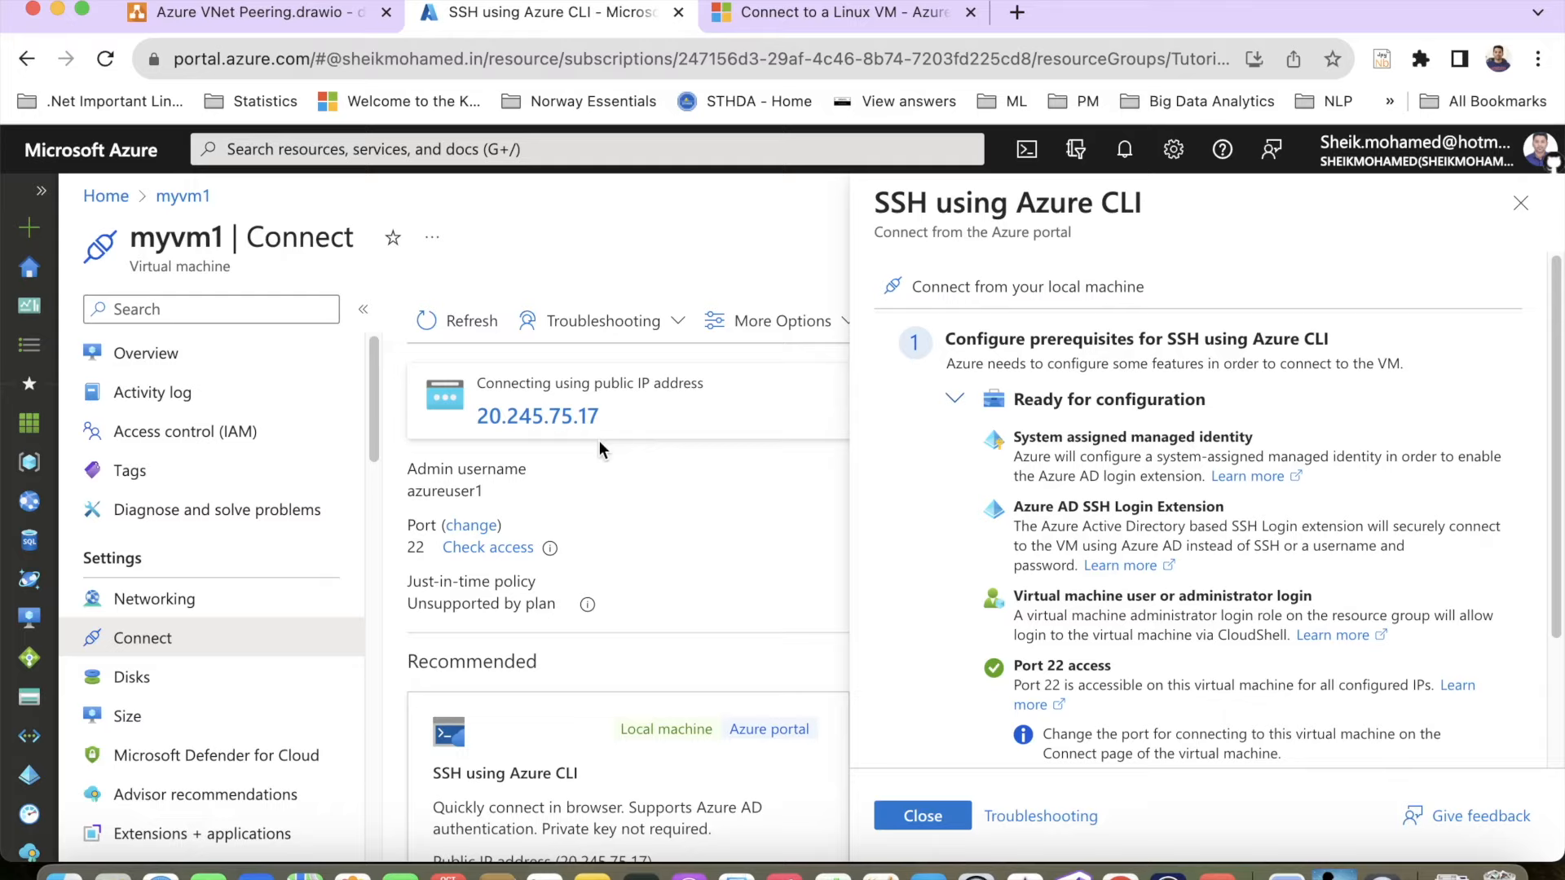
Review myvm1's connection details and the prerequisites for SSH using Azure CLI
scroll(614, 616, "down", 3)
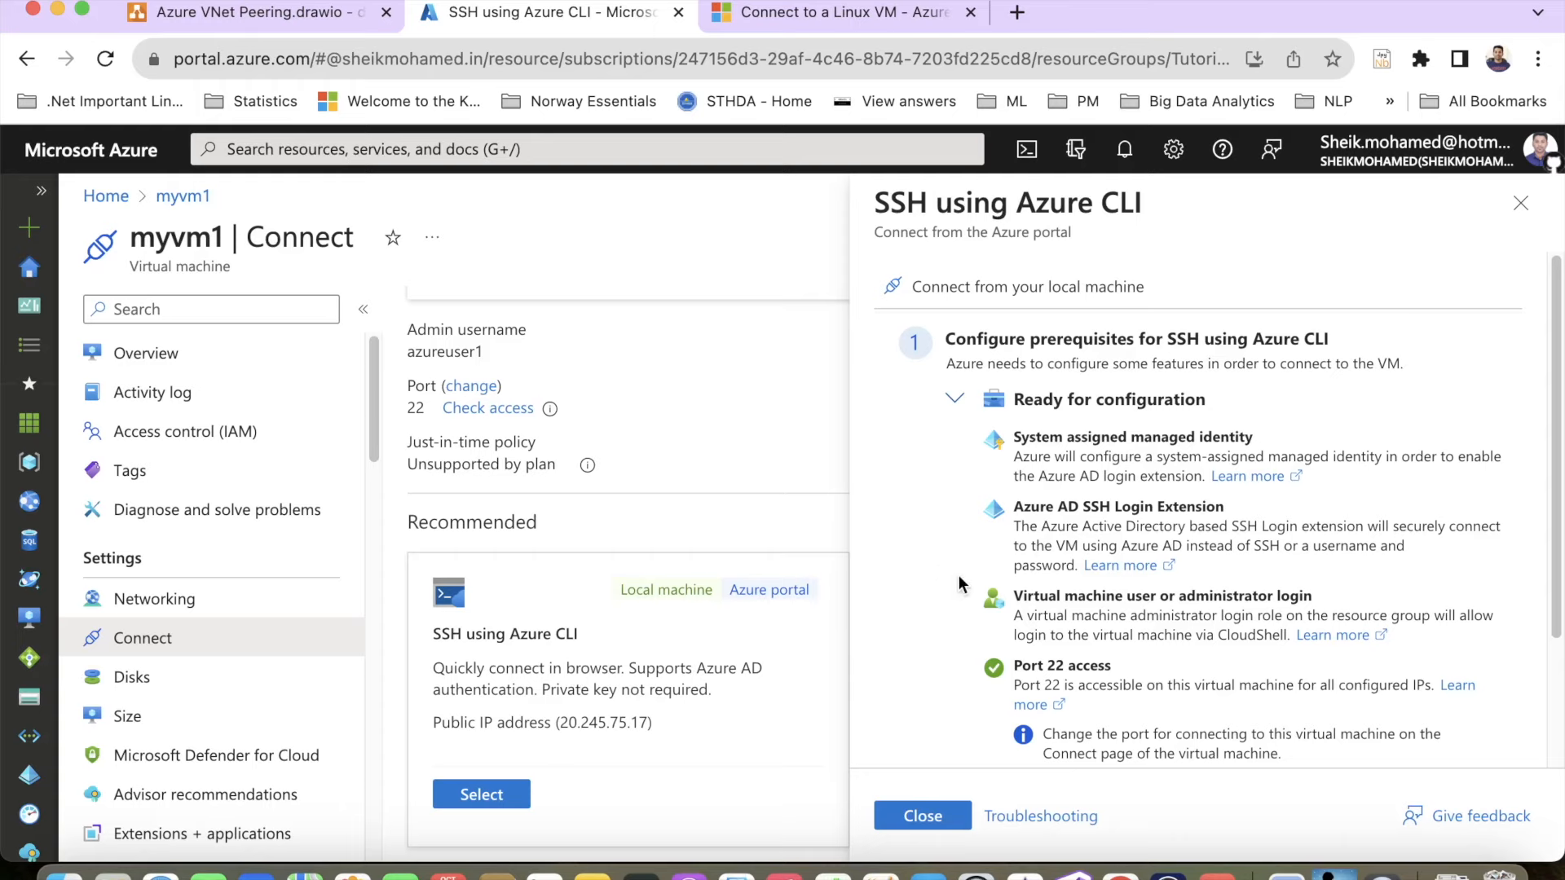
scroll(959, 574, "down", 1)
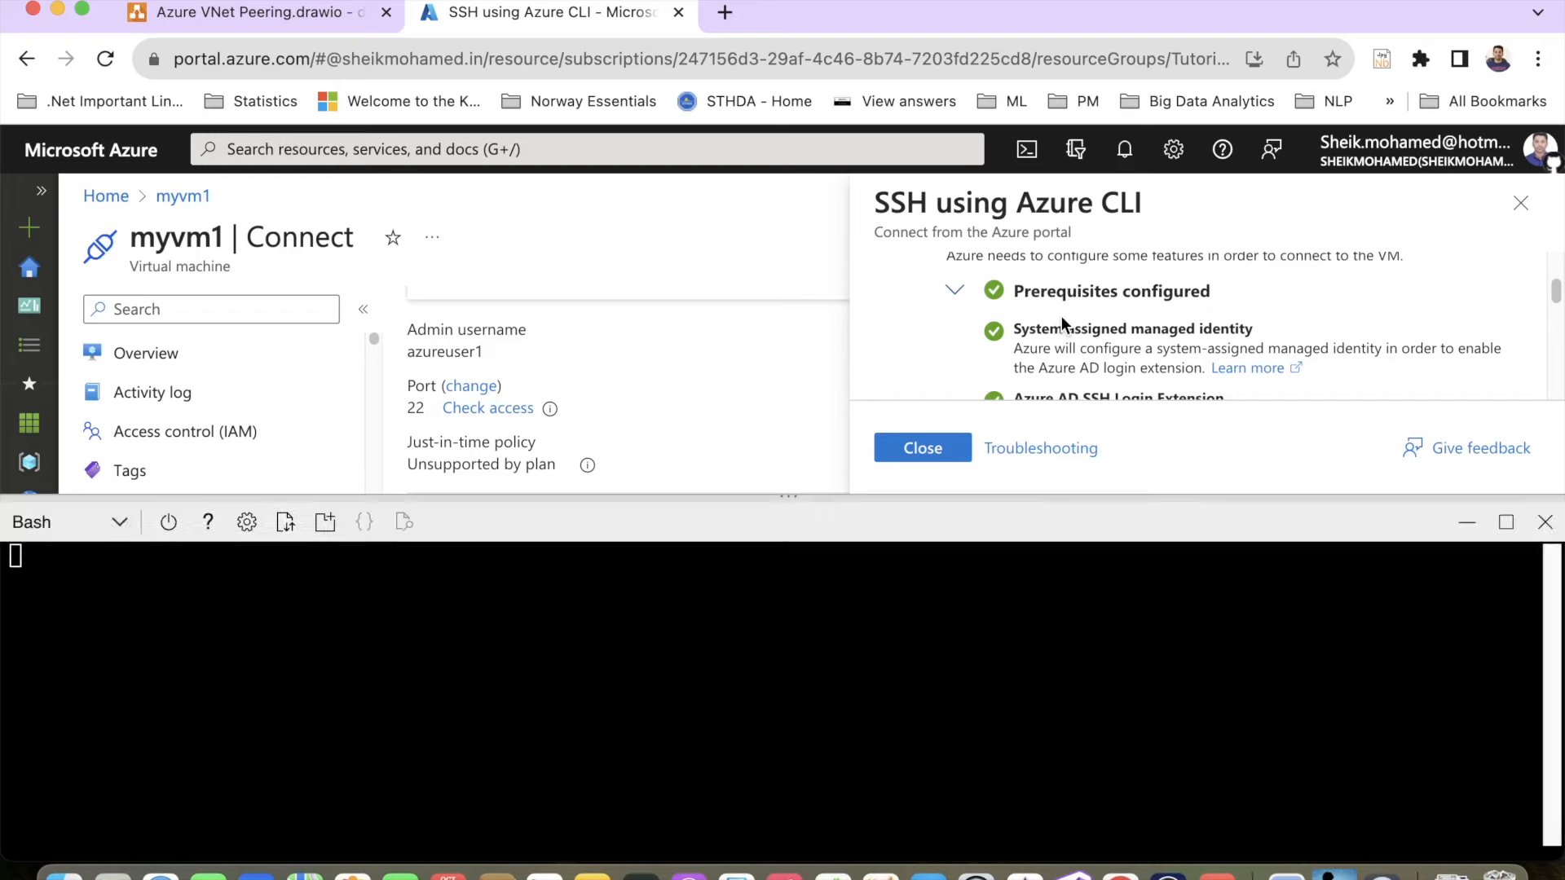
scroll(1061, 323, "down", 3)
scroll(1062, 323, "down", 5)
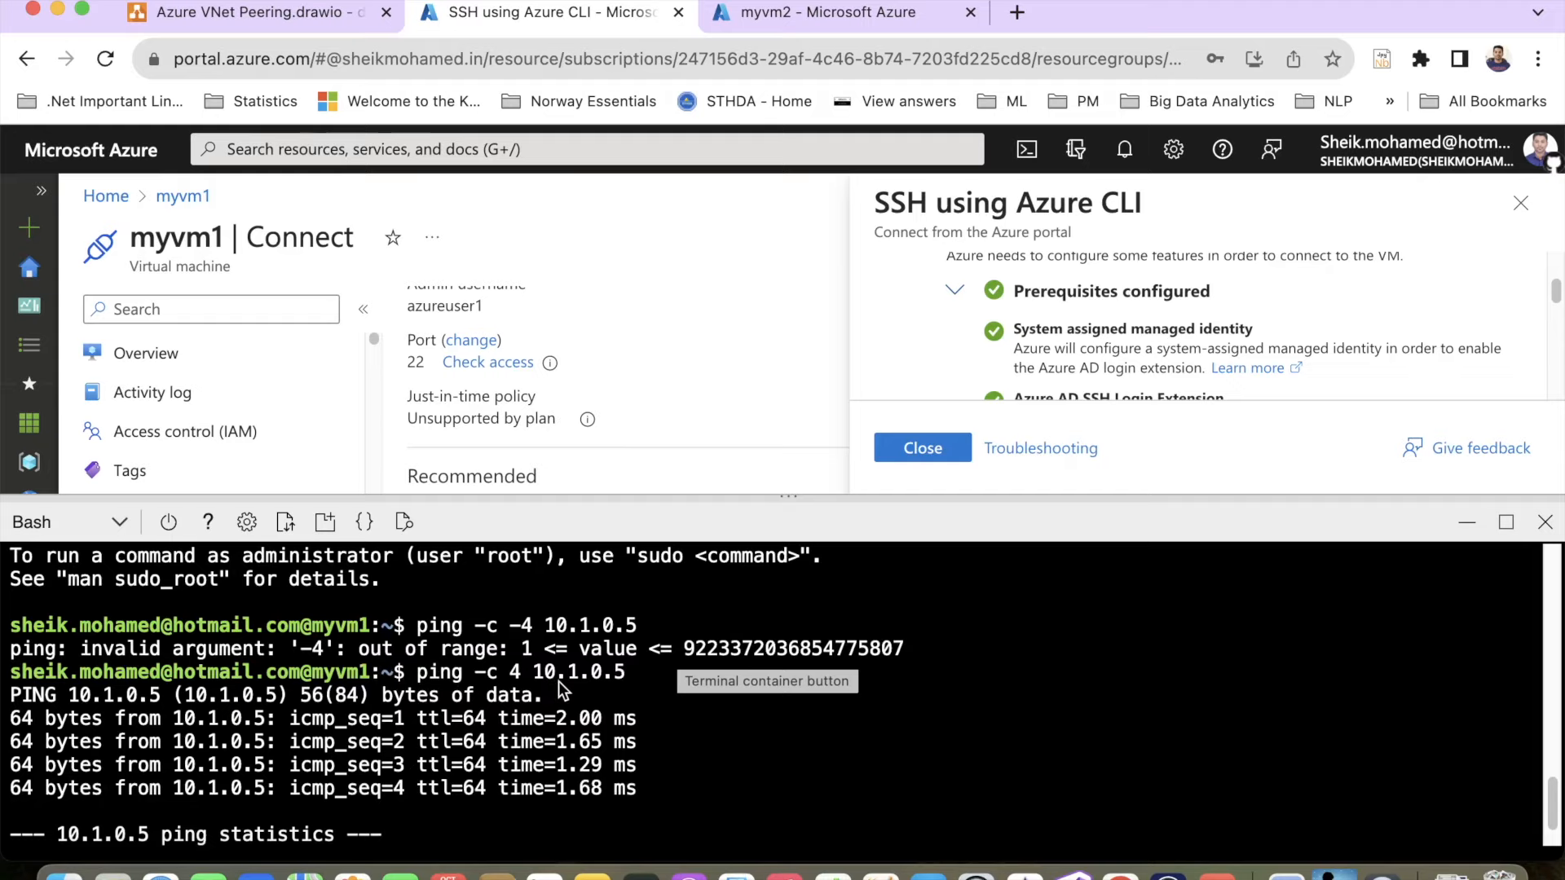
Check the private IP address in myvm2's networking settings and return to the myvm1 SSH session
left_click(843, 25)
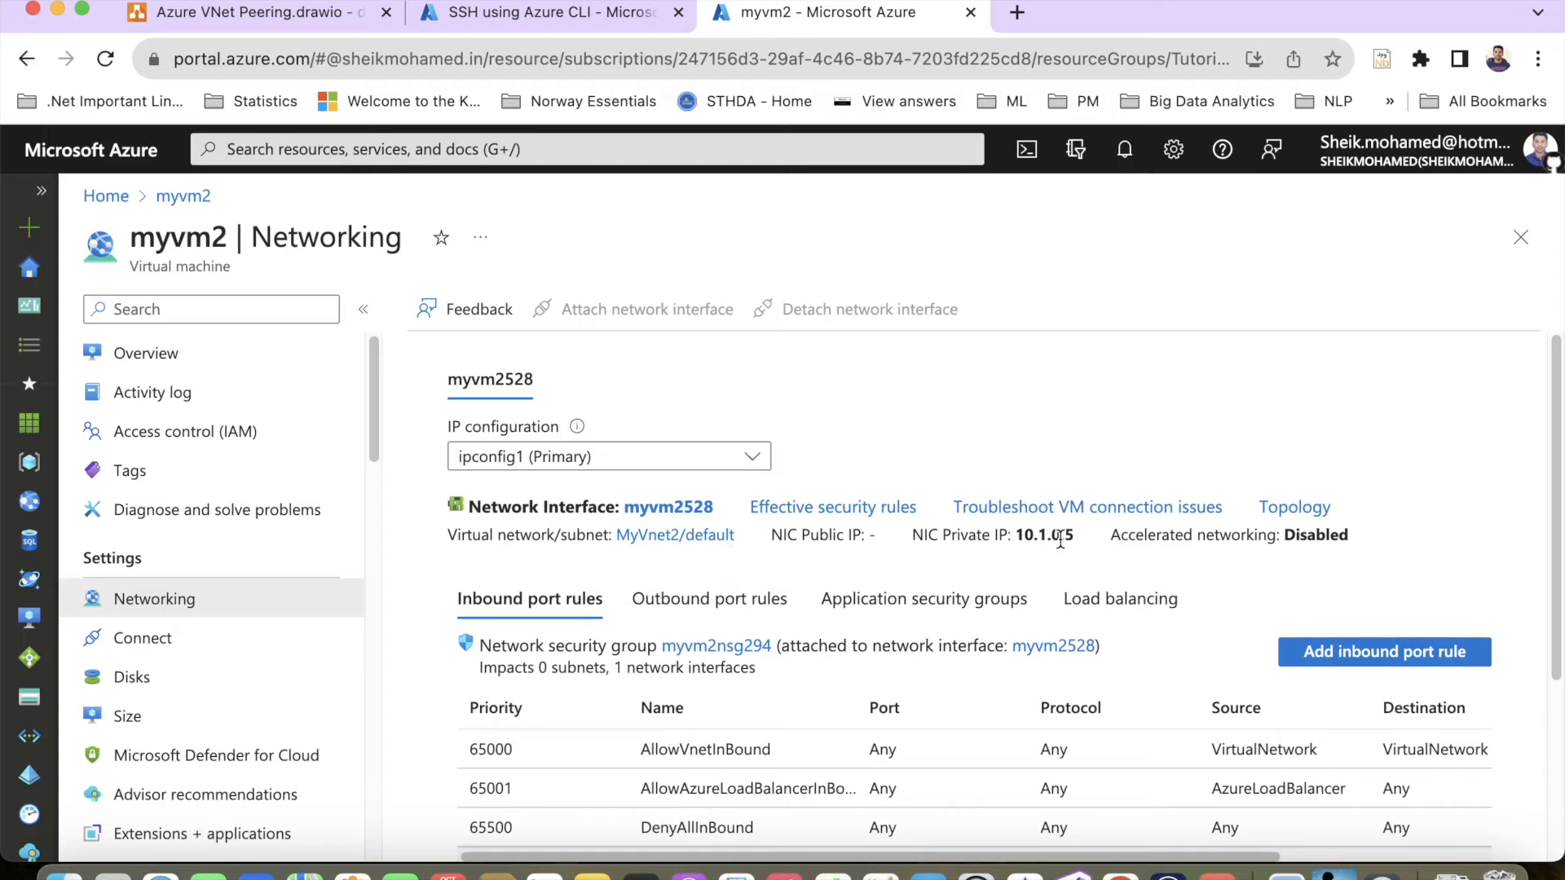
left_click(600, 23)
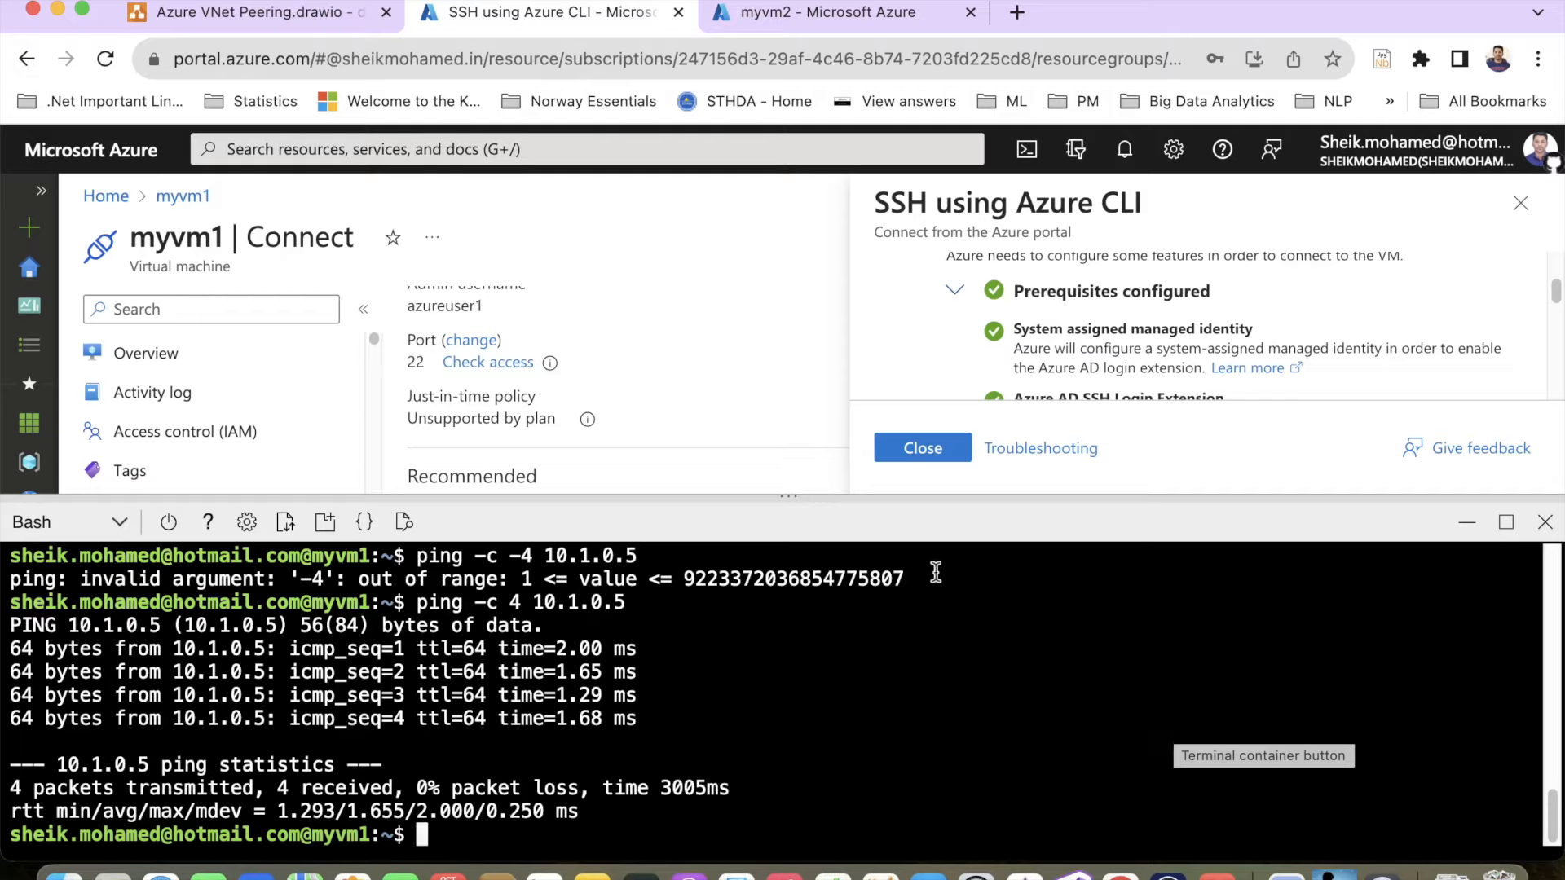
In the browser tab showing myvm2, open the virtual network MyVnet1 and display its peerings
left_click(787, 27)
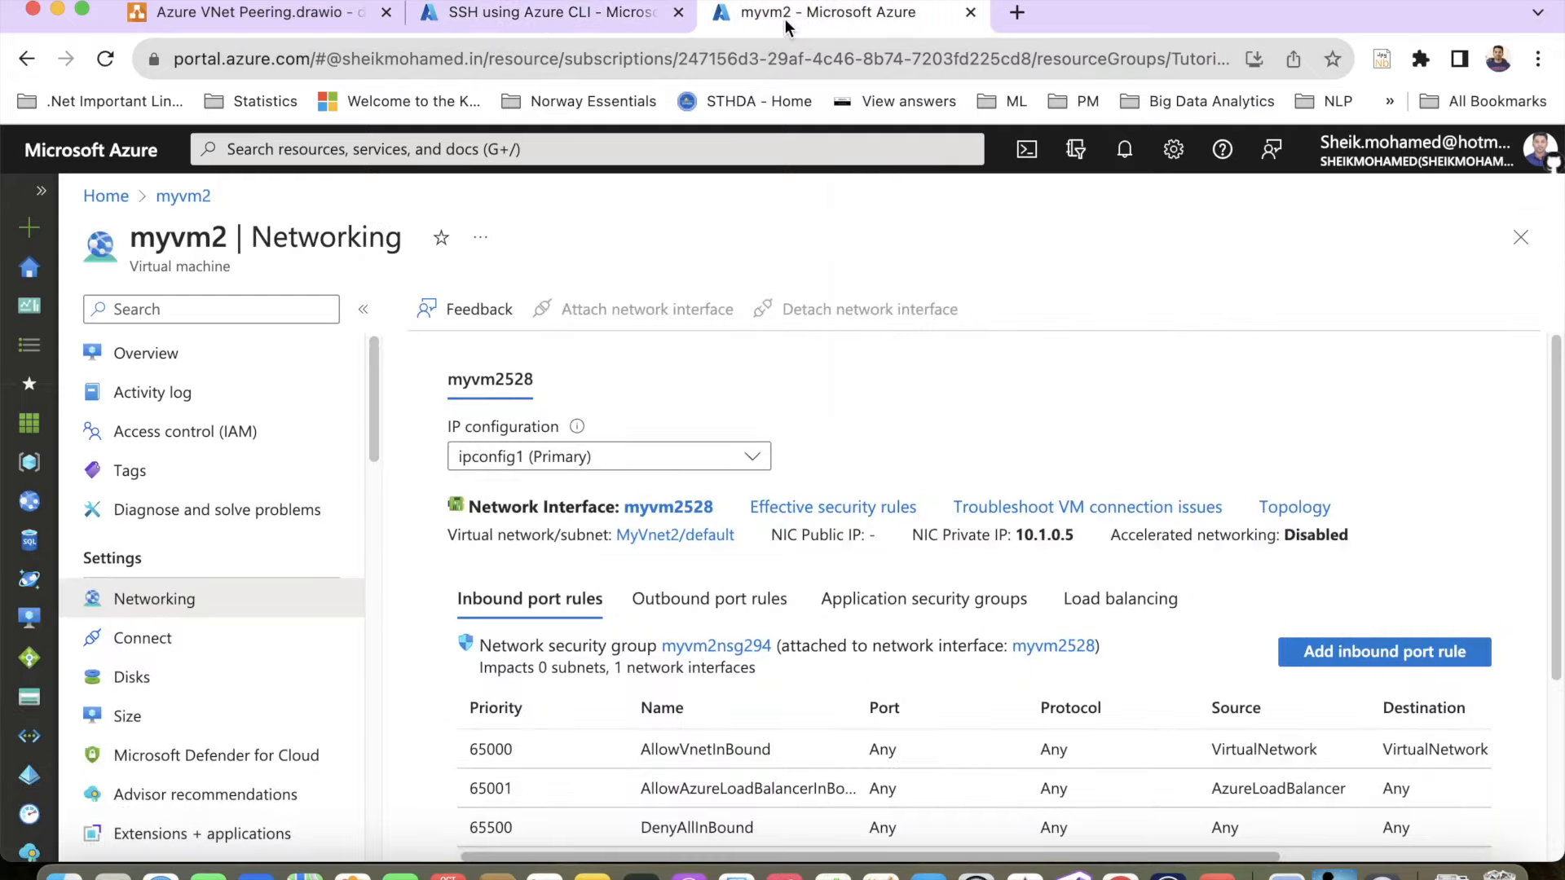
left_click(120, 197)
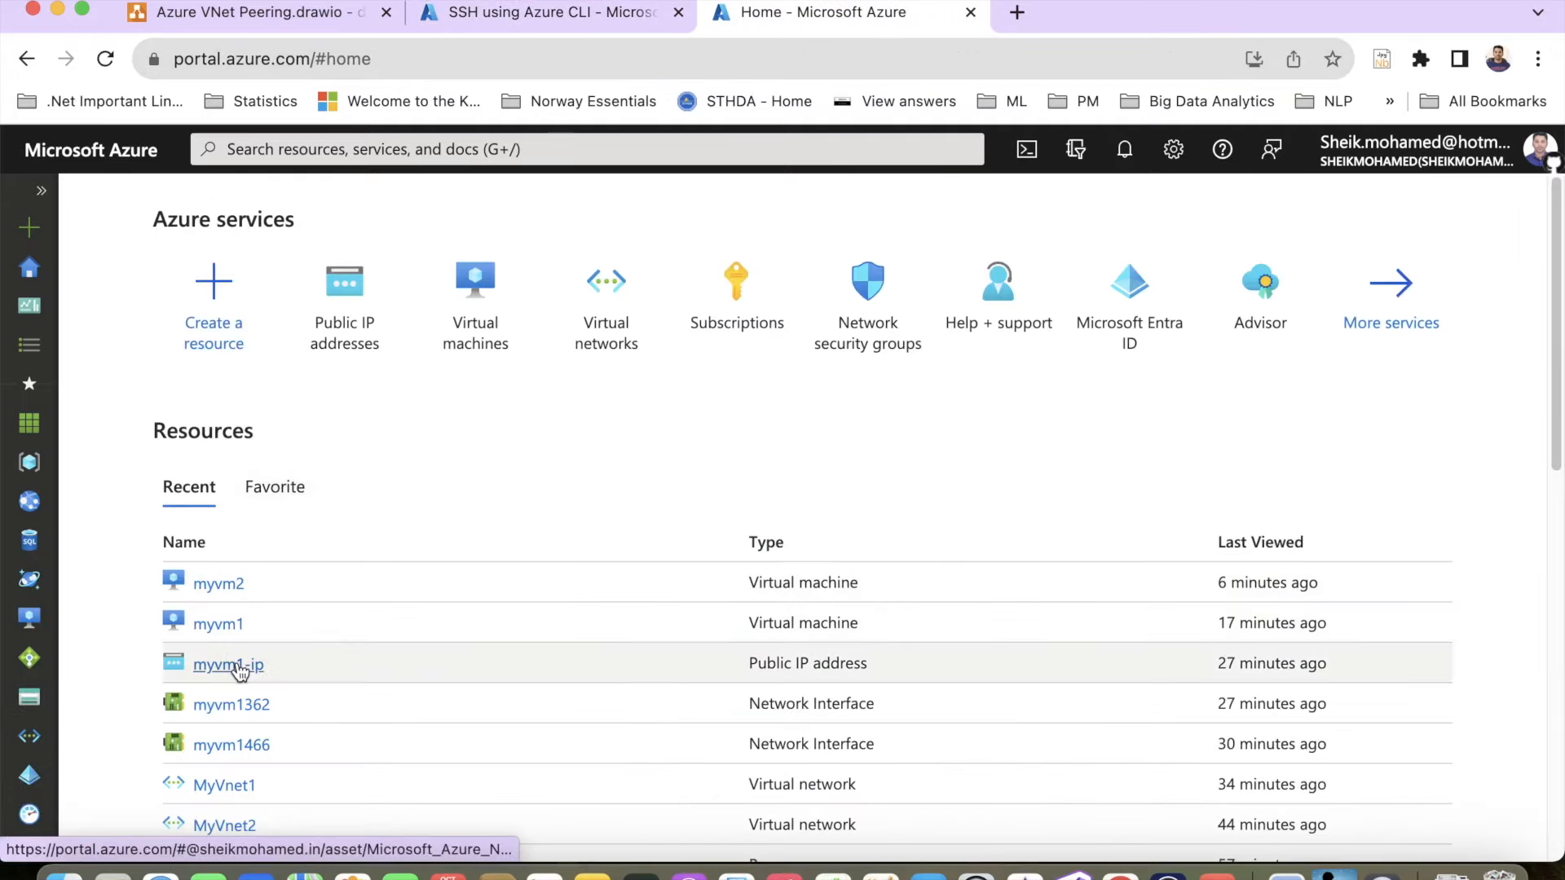
left_click(221, 786)
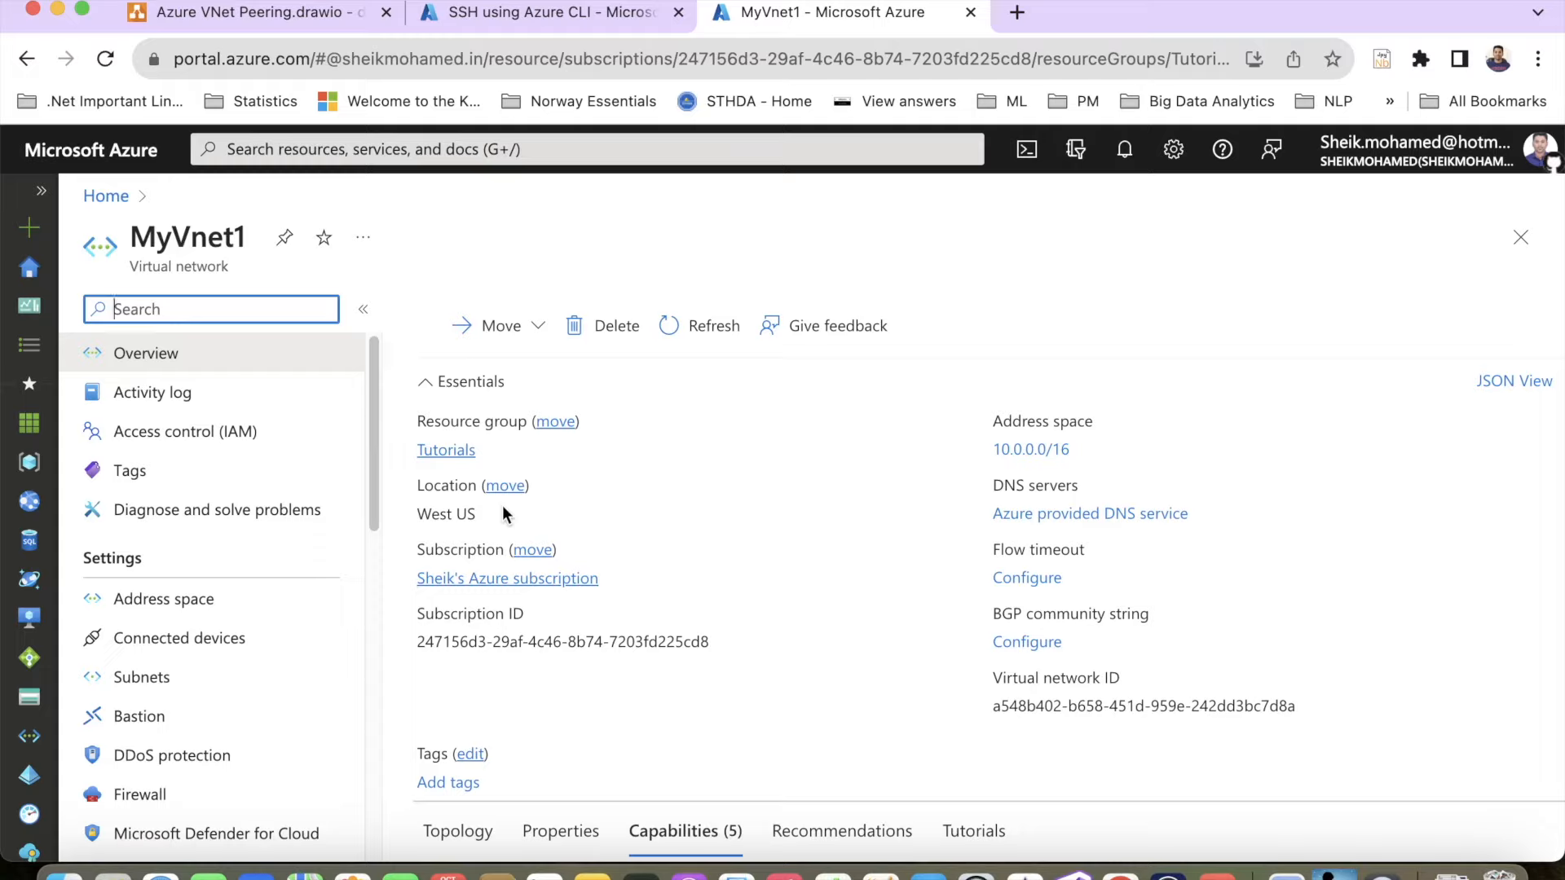
scroll(268, 562, "down", 3)
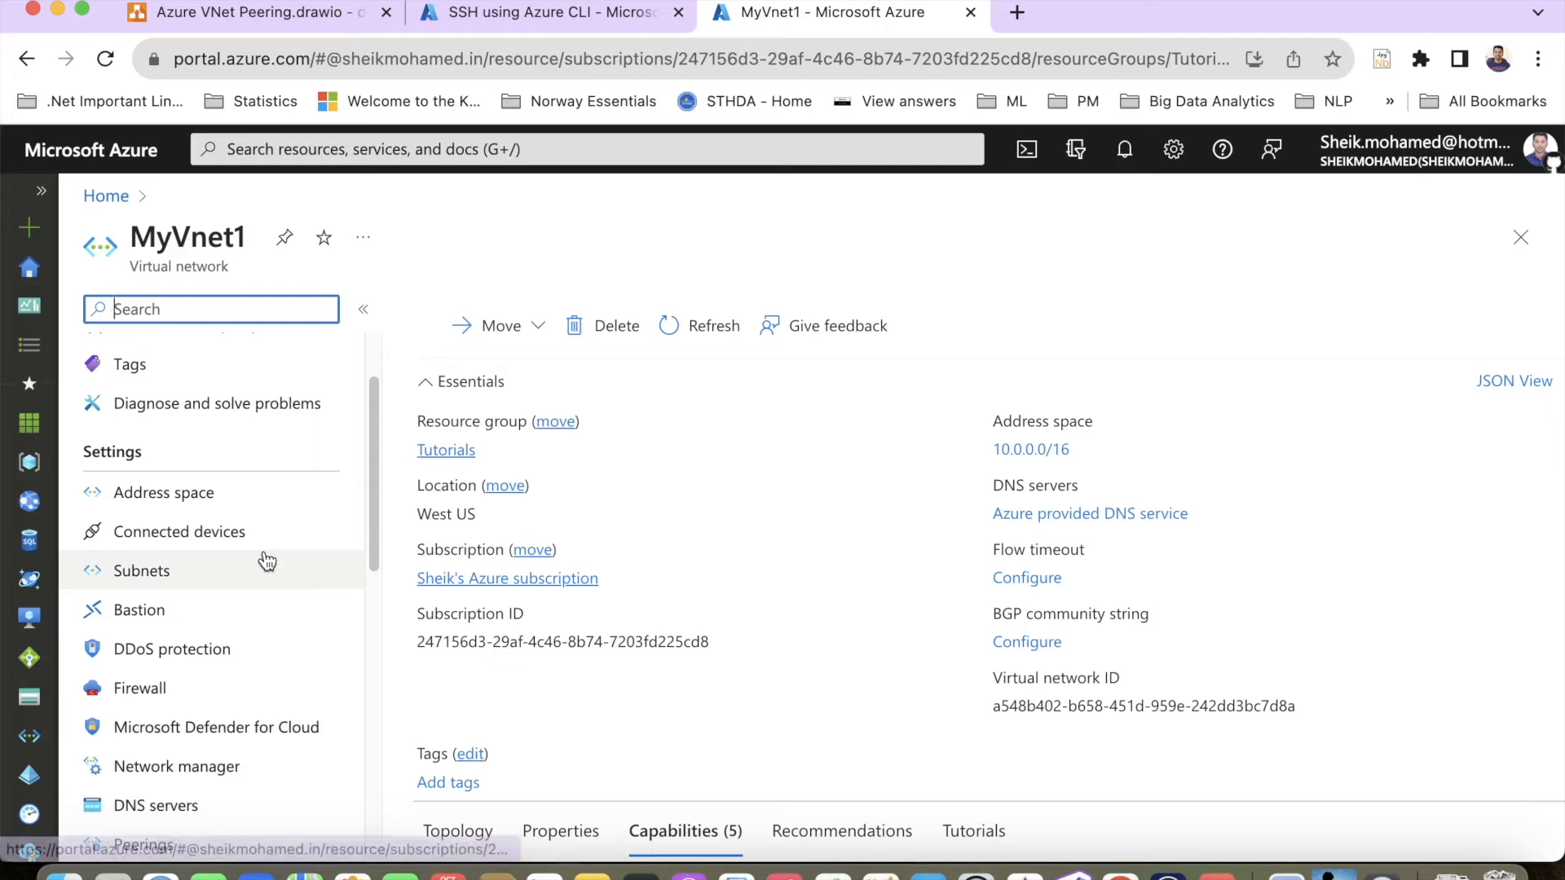
scroll(268, 563, "down", 2)
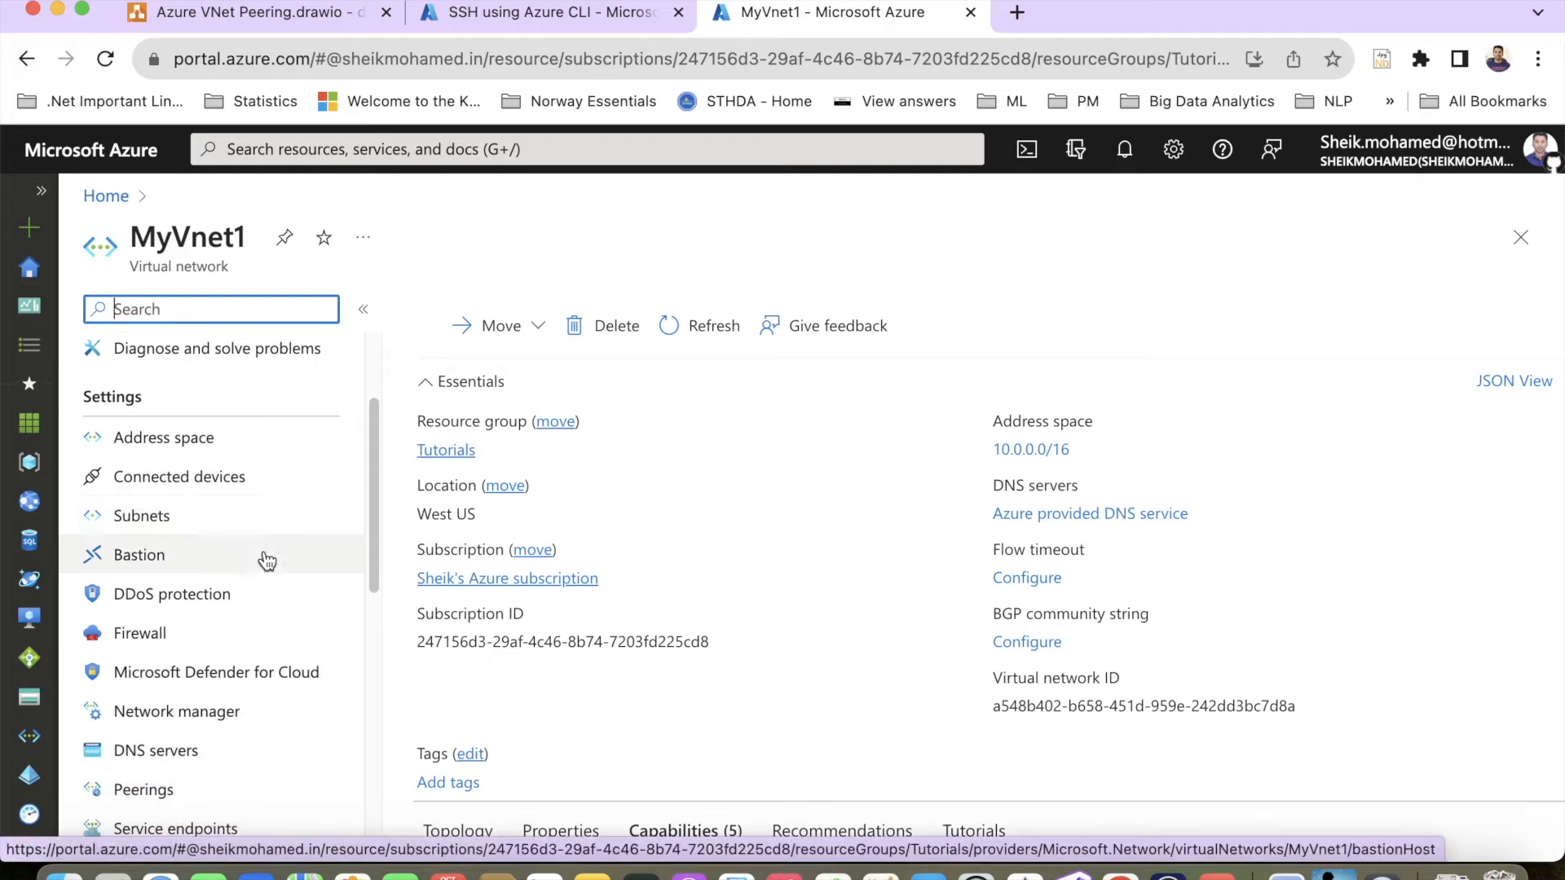
scroll(216, 650, "down", 3)
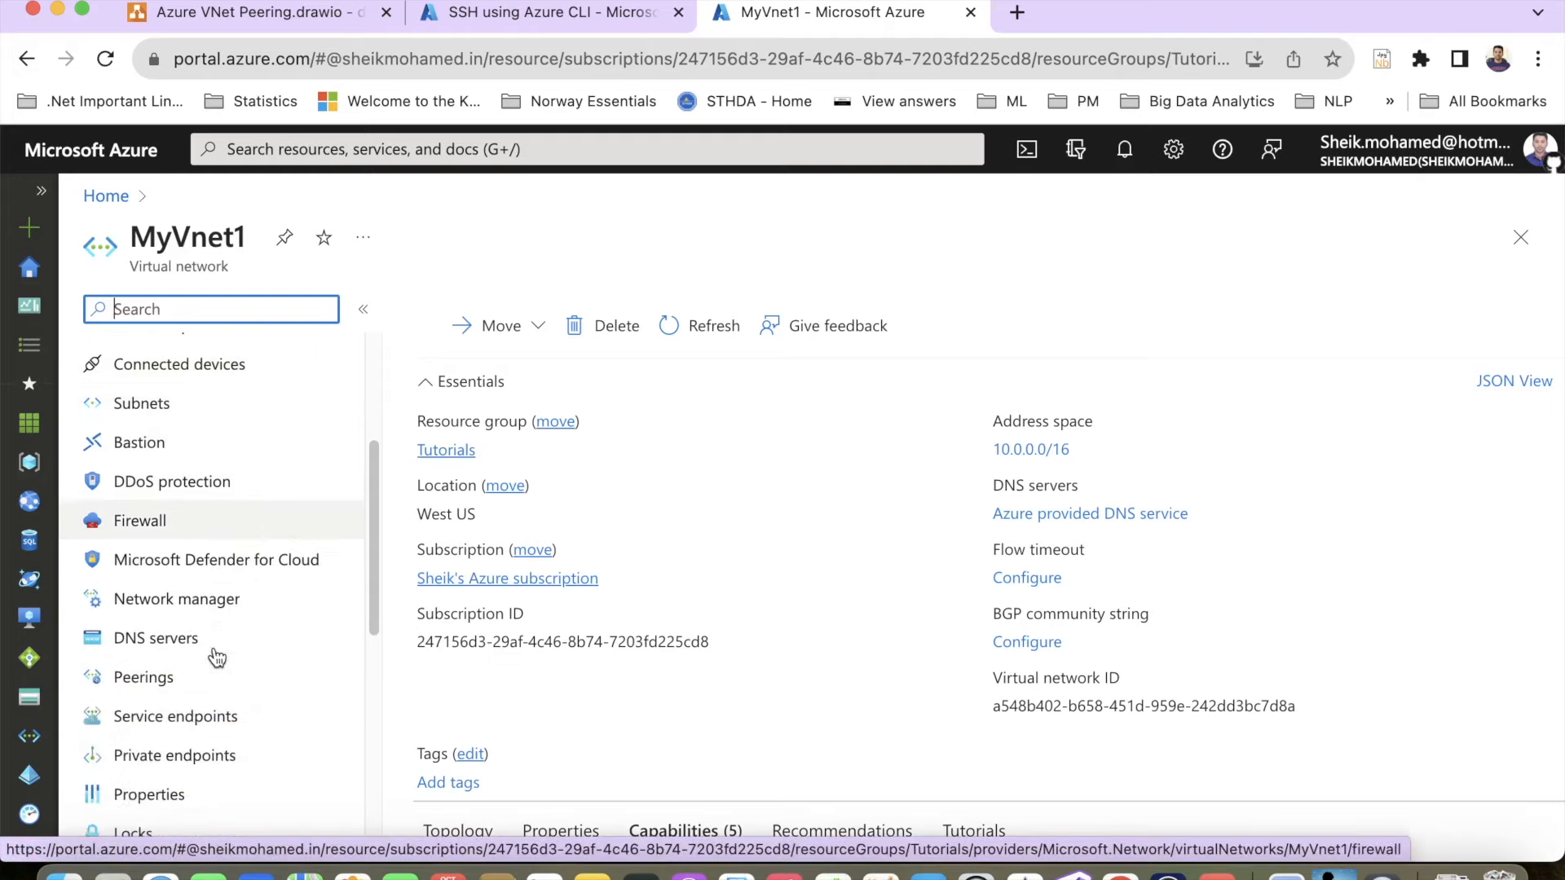
left_click(206, 681)
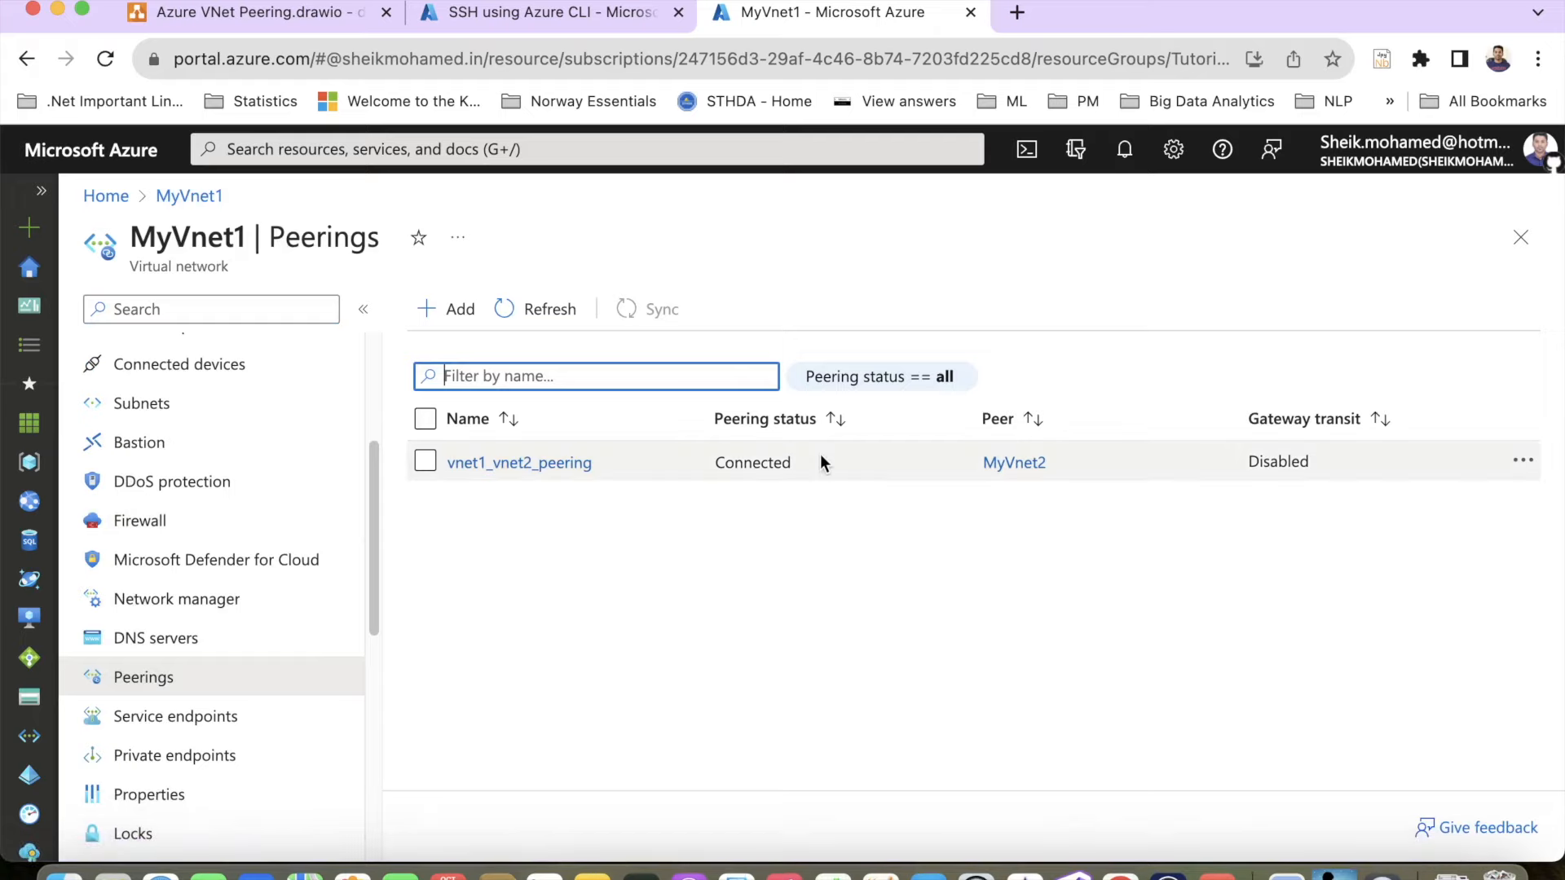
Delete vnet1_vnet2_peering from MyVnet1 together with the corresponding peering on MyVnet2
left_click(425, 461)
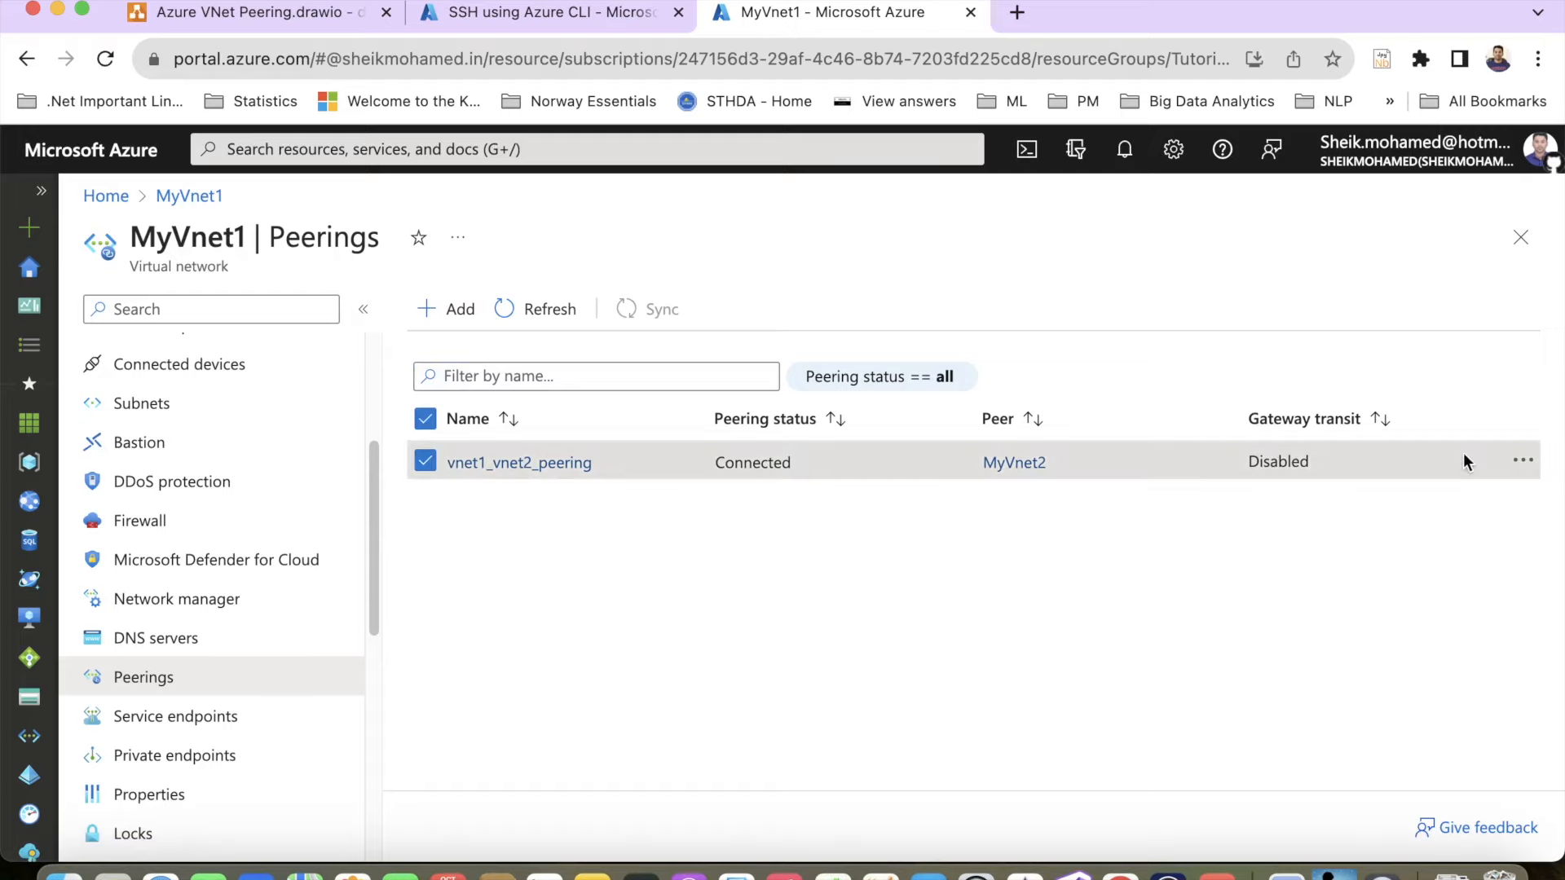
left_click(1522, 462)
left_click(1459, 481)
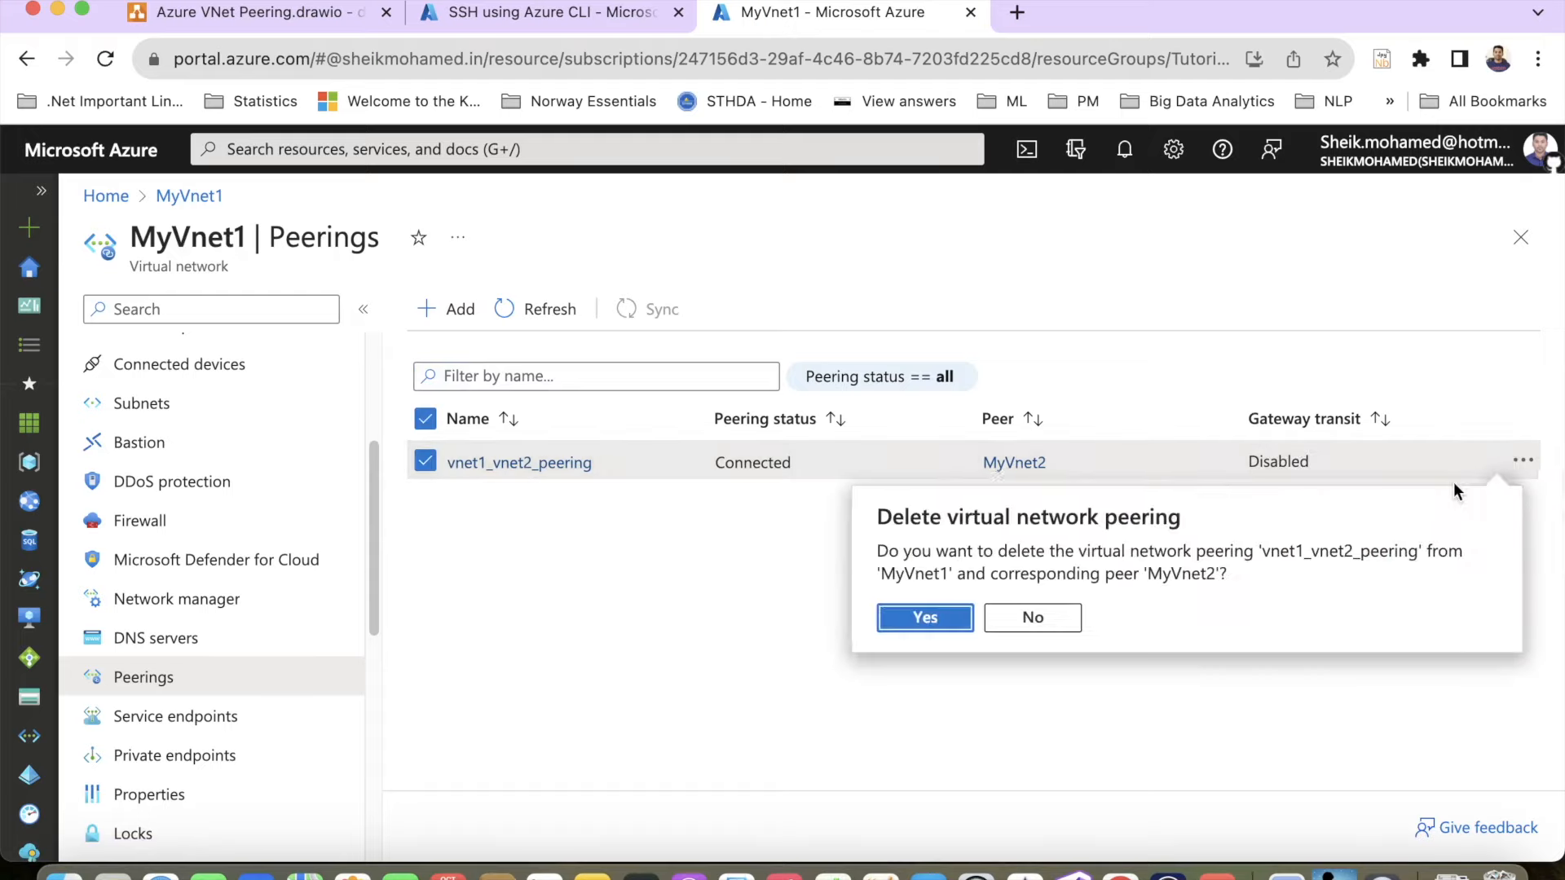
left_click(968, 623)
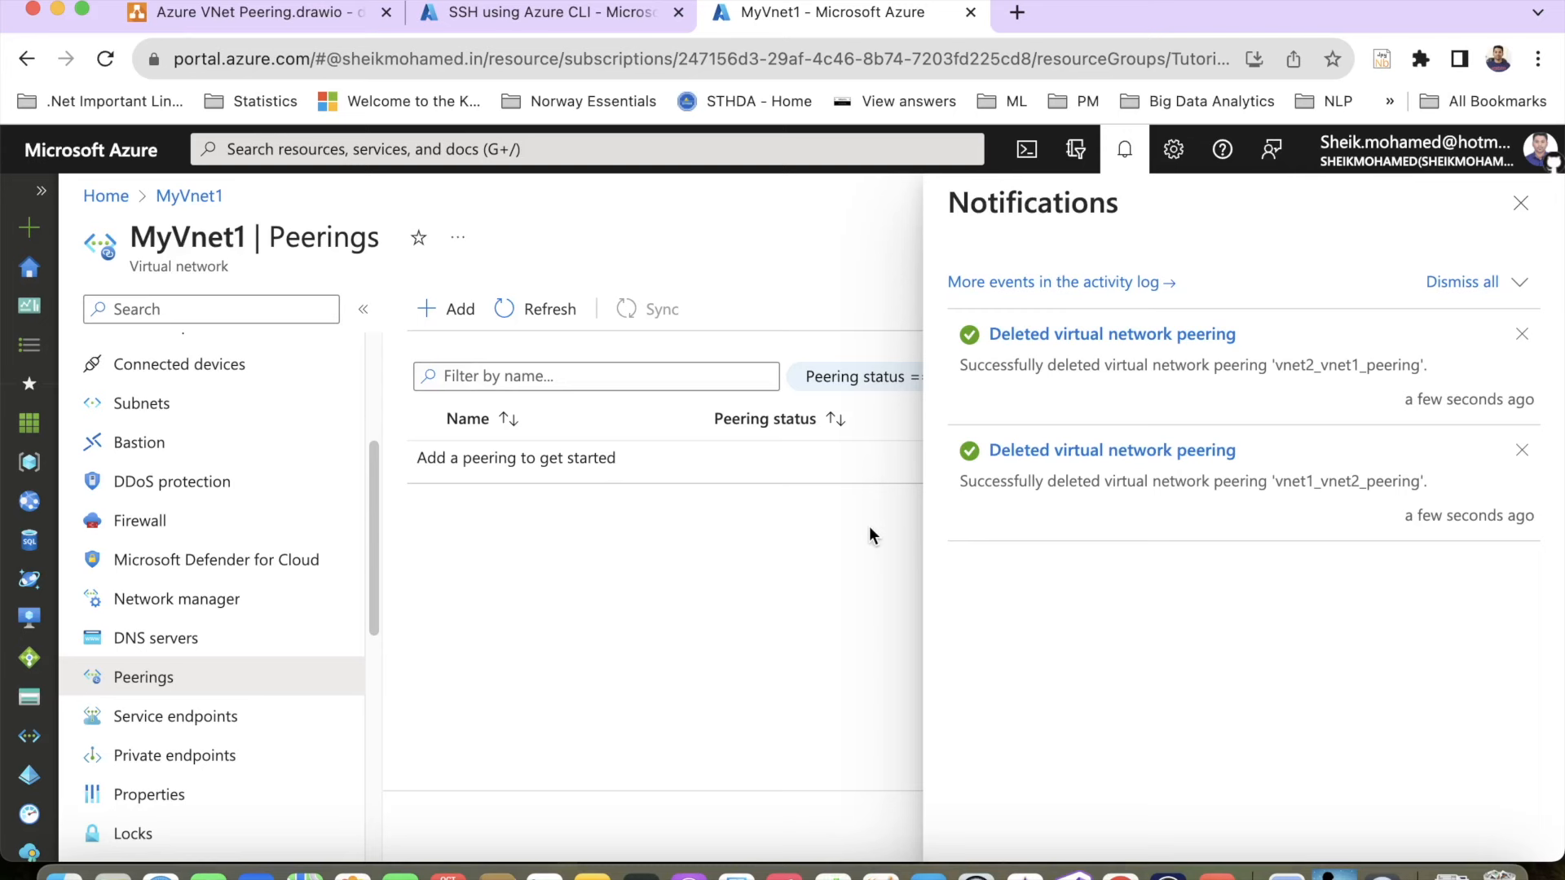
Return to the myvm1 SSH session and run "ping -c 4 10.1.0.5" again to test connectivity to myvm2
left_click(604, 13)
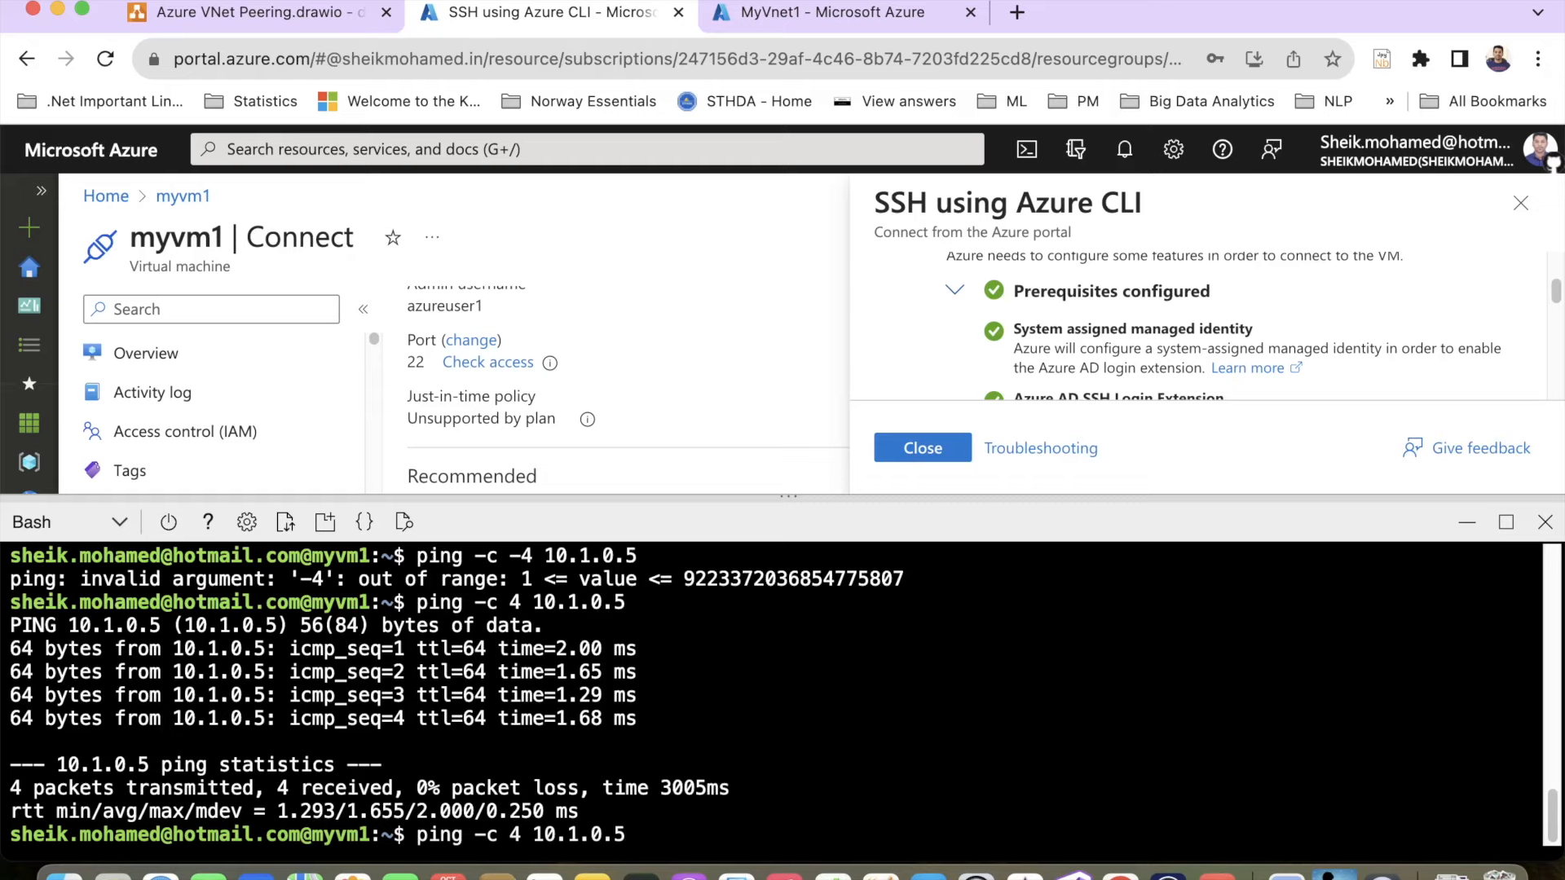
key("Return")
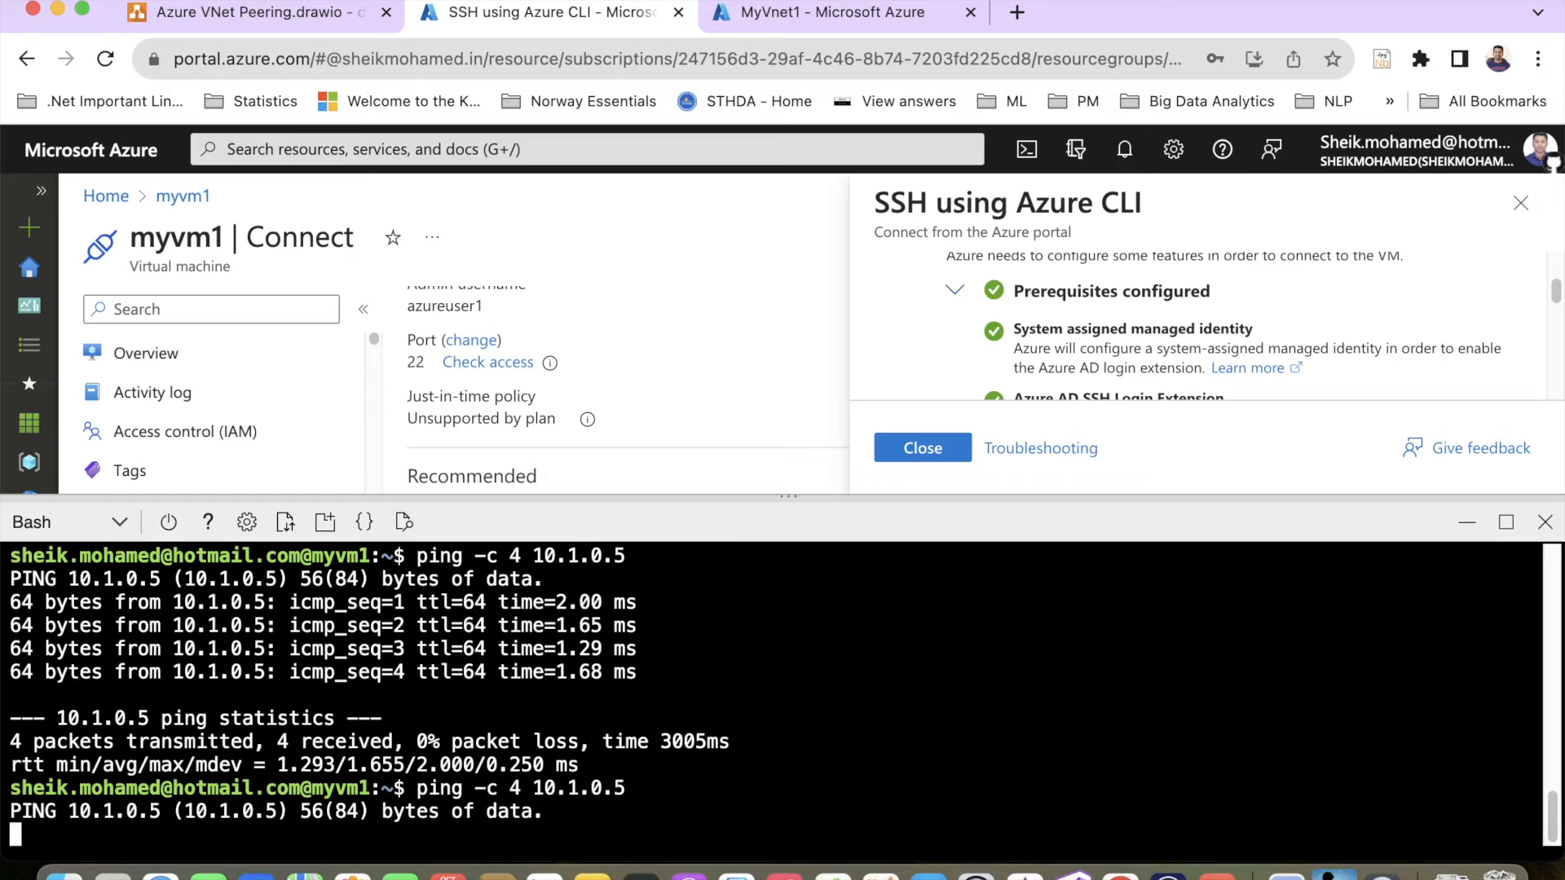